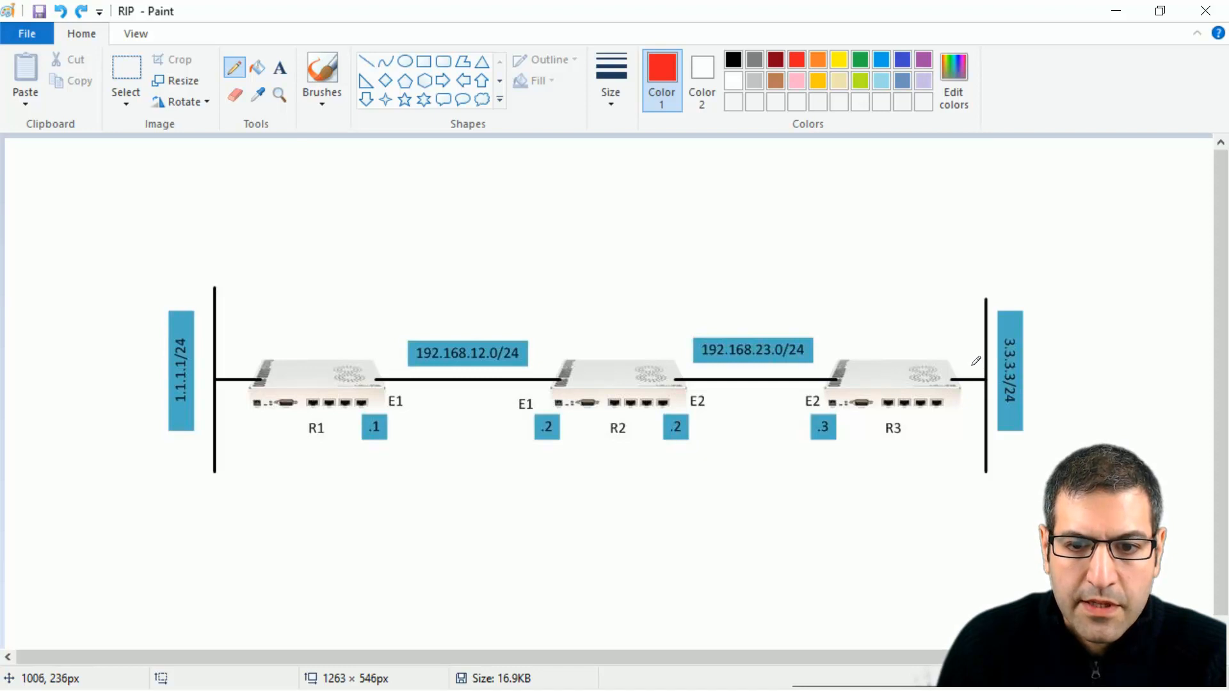
Circle the 3.3.3.3/24 network in red on the topology diagram and mark its link to R3
{"action": "mouse_move", "coordinate": [1001, 457]}
{"action": "left_mouse_down"}
{"action": "mouse_move", "coordinate": [1059, 336]}
{"action": "mouse_move", "coordinate": [992, 282]}
{"action": "mouse_move", "coordinate": [968, 364]}
{"action": "mouse_move", "coordinate": [979, 448]}
{"action": "mouse_move", "coordinate": [1006, 457]}
{"action": "left_mouse_up"}
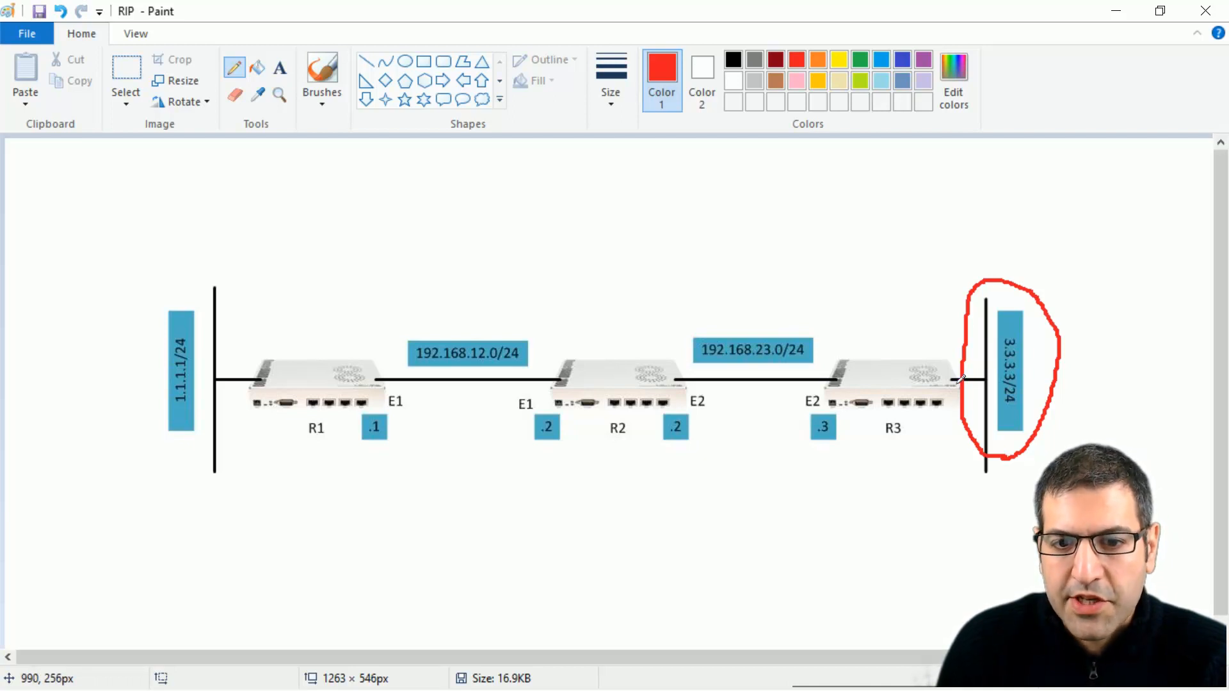
{"action": "left_click_drag", "start_coordinate": [957, 380], "coordinate": [985, 380]}
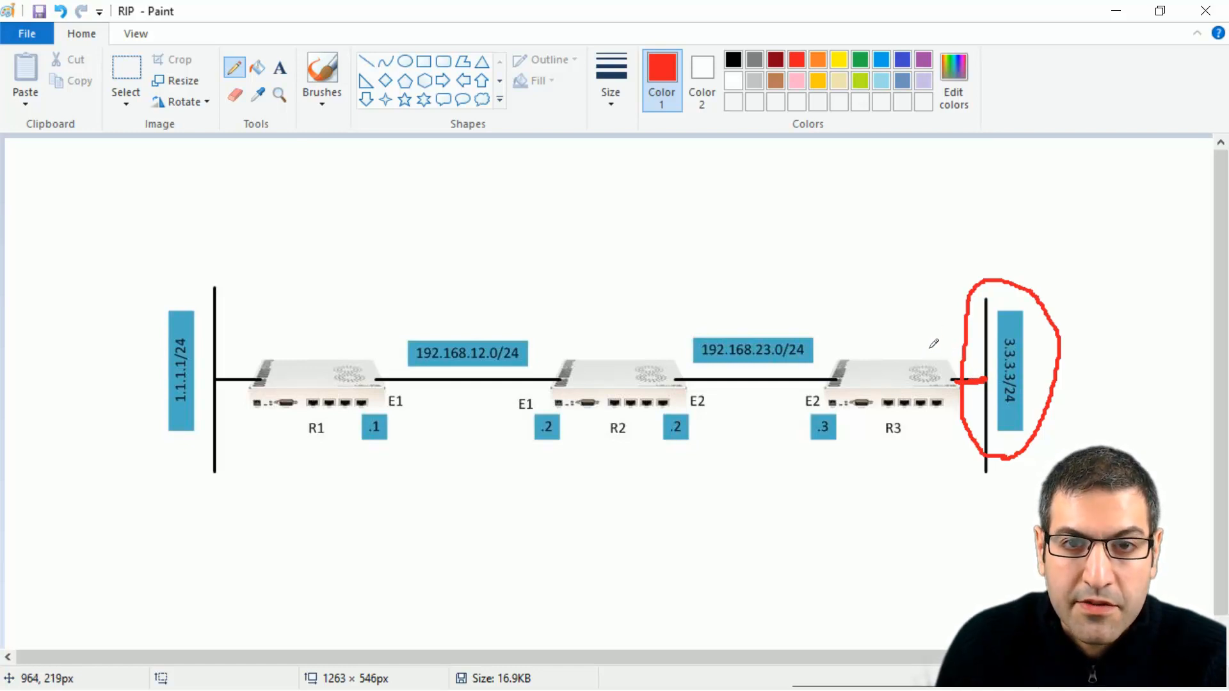
Sketch red arrows from the 3.3.3.3/24 network through R3 and R2 to R1, and undo them
{"action": "mouse_move", "coordinate": [989, 353]}
{"action": "left_mouse_down"}
{"action": "mouse_move", "coordinate": [946, 330]}
{"action": "mouse_move", "coordinate": [913, 345]}
{"action": "mouse_move", "coordinate": [932, 350]}
{"action": "left_mouse_up"}
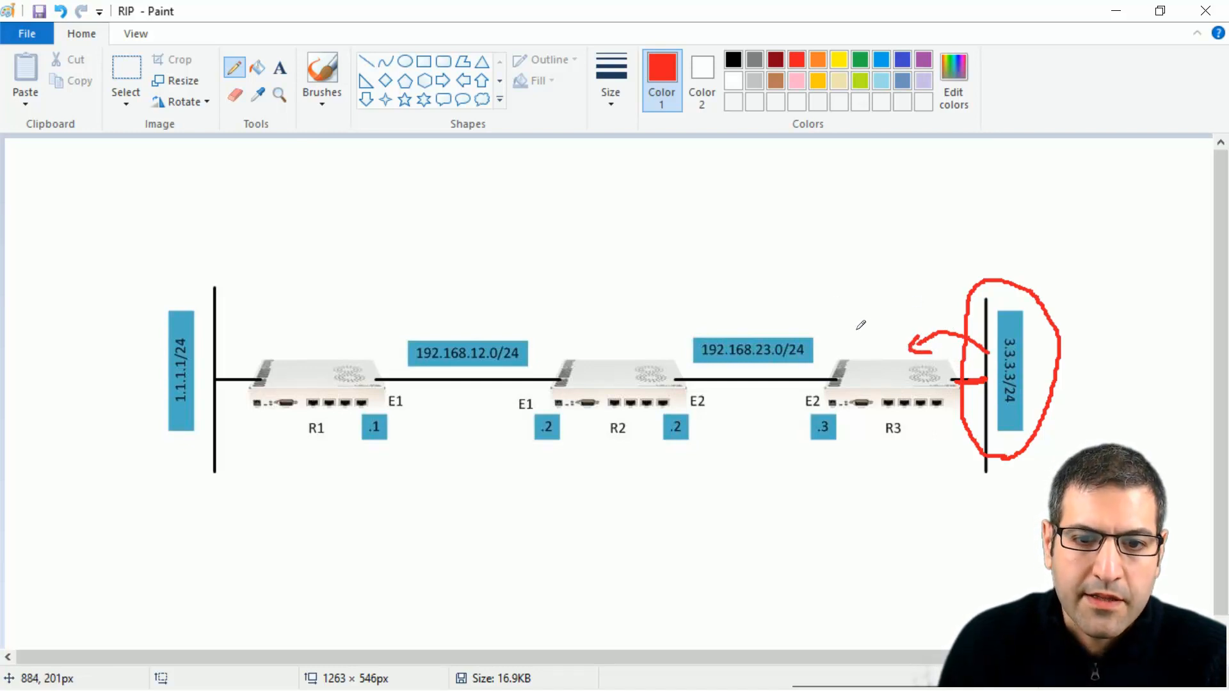
{"action": "mouse_move", "coordinate": [874, 347]}
{"action": "left_mouse_down"}
{"action": "mouse_move", "coordinate": [794, 296]}
{"action": "mouse_move", "coordinate": [649, 340]}
{"action": "mouse_move", "coordinate": [664, 331]}
{"action": "mouse_move", "coordinate": [660, 349]}
{"action": "mouse_move", "coordinate": [538, 299]}
{"action": "mouse_move", "coordinate": [348, 318]}
{"action": "mouse_move", "coordinate": [362, 333]}
{"action": "left_mouse_up"}
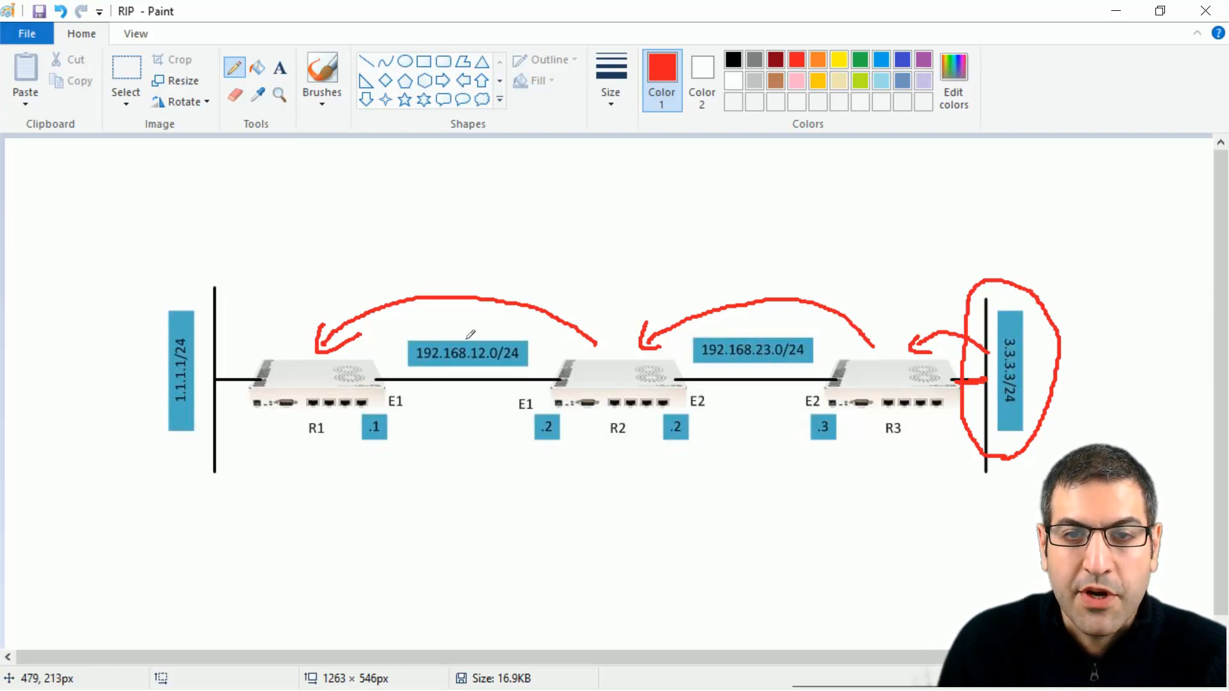
{"action": "key", "text": "ctrl+z"}
{"action": "key", "text": "ctrl+z"}
{"action": "key", "text": "ctrl+z"}
{"action": "key", "text": "ctrl+z"}
{"action": "key", "text": "ctrl+z"}
{"action": "key", "text": "ctrl+z"}
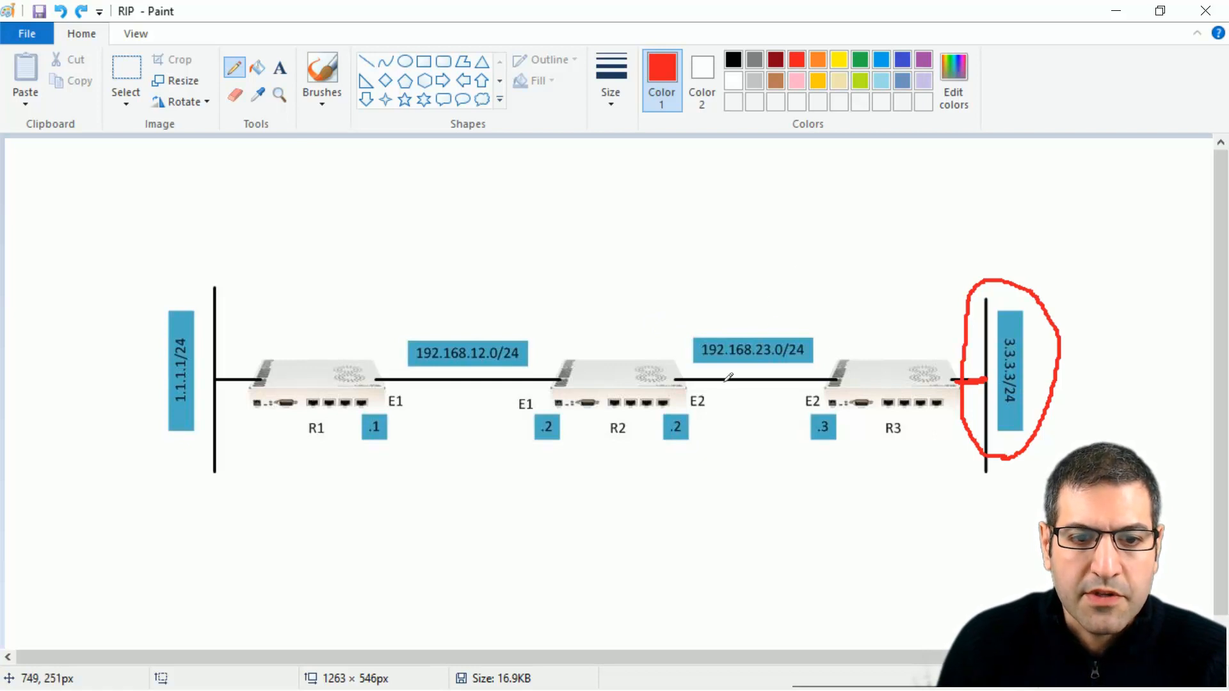
Annotate the R2–R3 link with handwritten red labels and arrows in both directions between the two routers
{"action": "mouse_move", "coordinate": [723, 425]}
{"action": "left_mouse_down"}
{"action": "mouse_move", "coordinate": [713, 439]}
{"action": "mouse_move", "coordinate": [725, 420]}
{"action": "mouse_move", "coordinate": [727, 447]}
{"action": "mouse_move", "coordinate": [743, 438]}
{"action": "mouse_move", "coordinate": [758, 462]}
{"action": "left_mouse_up"}
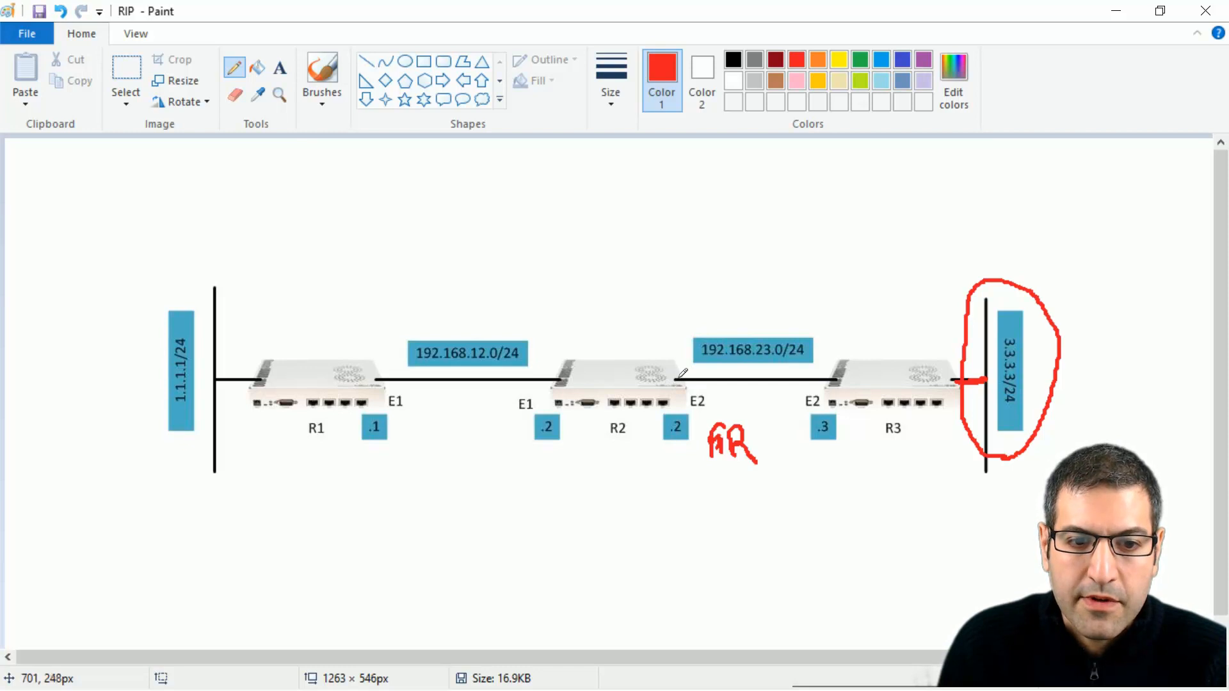
{"action": "left_click_drag", "start_coordinate": [656, 363], "coordinate": [659, 366]}
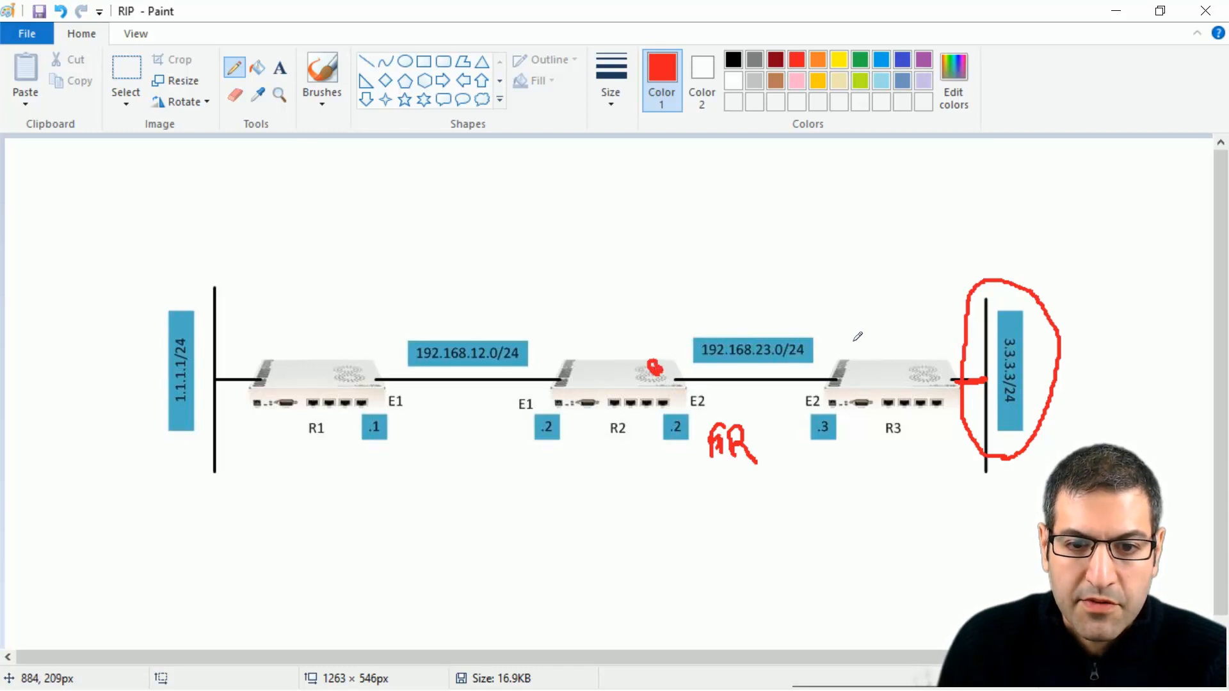
{"action": "mouse_move", "coordinate": [849, 341]}
{"action": "left_mouse_down"}
{"action": "mouse_move", "coordinate": [872, 366]}
{"action": "mouse_move", "coordinate": [861, 379]}
{"action": "left_mouse_up"}
{"action": "mouse_move", "coordinate": [671, 344]}
{"action": "left_mouse_down"}
{"action": "mouse_move", "coordinate": [806, 293]}
{"action": "mouse_move", "coordinate": [870, 335]}
{"action": "left_mouse_up"}
{"action": "mouse_move", "coordinate": [868, 415]}
{"action": "left_mouse_down"}
{"action": "mouse_move", "coordinate": [860, 450]}
{"action": "mouse_move", "coordinate": [747, 484]}
{"action": "mouse_move", "coordinate": [660, 433]}
{"action": "mouse_move", "coordinate": [656, 417]}
{"action": "mouse_move", "coordinate": [663, 423]}
{"action": "left_mouse_up"}
{"action": "left_click_drag", "start_coordinate": [624, 443], "coordinate": [659, 474]}
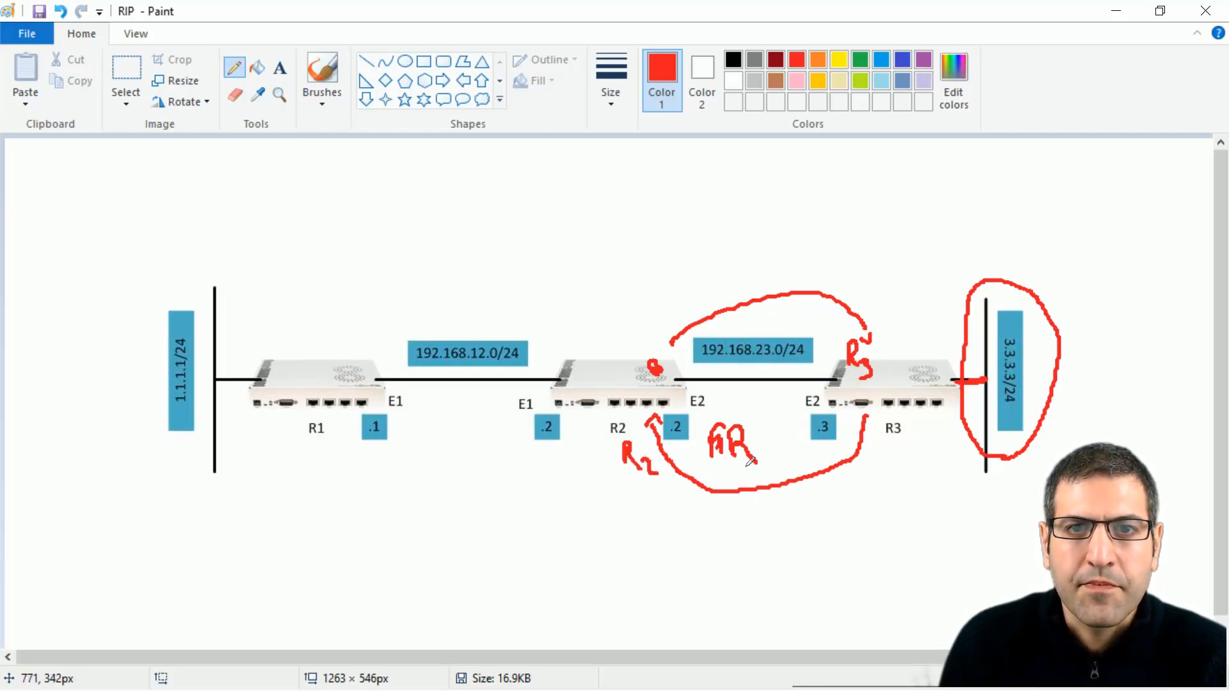
{"action": "left_click_drag", "start_coordinate": [688, 373], "coordinate": [821, 366]}
{"action": "mouse_move", "coordinate": [811, 400]}
{"action": "left_mouse_down"}
{"action": "mouse_move", "coordinate": [718, 399]}
{"action": "mouse_move", "coordinate": [730, 415]}
{"action": "left_mouse_up"}
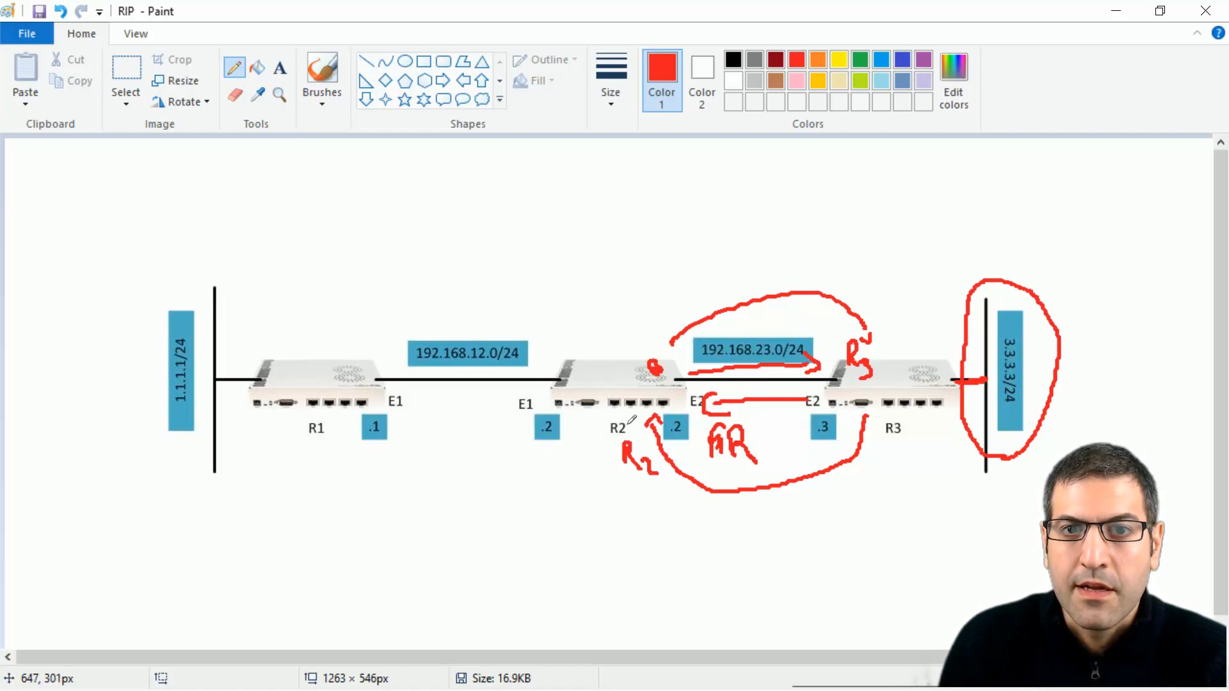
Draw a curved red arrow from R2 to R1 and mark both ends of the link between them
{"action": "mouse_move", "coordinate": [605, 356]}
{"action": "left_mouse_down"}
{"action": "mouse_move", "coordinate": [558, 291]}
{"action": "mouse_move", "coordinate": [400, 298]}
{"action": "mouse_move", "coordinate": [368, 346]}
{"action": "left_mouse_up"}
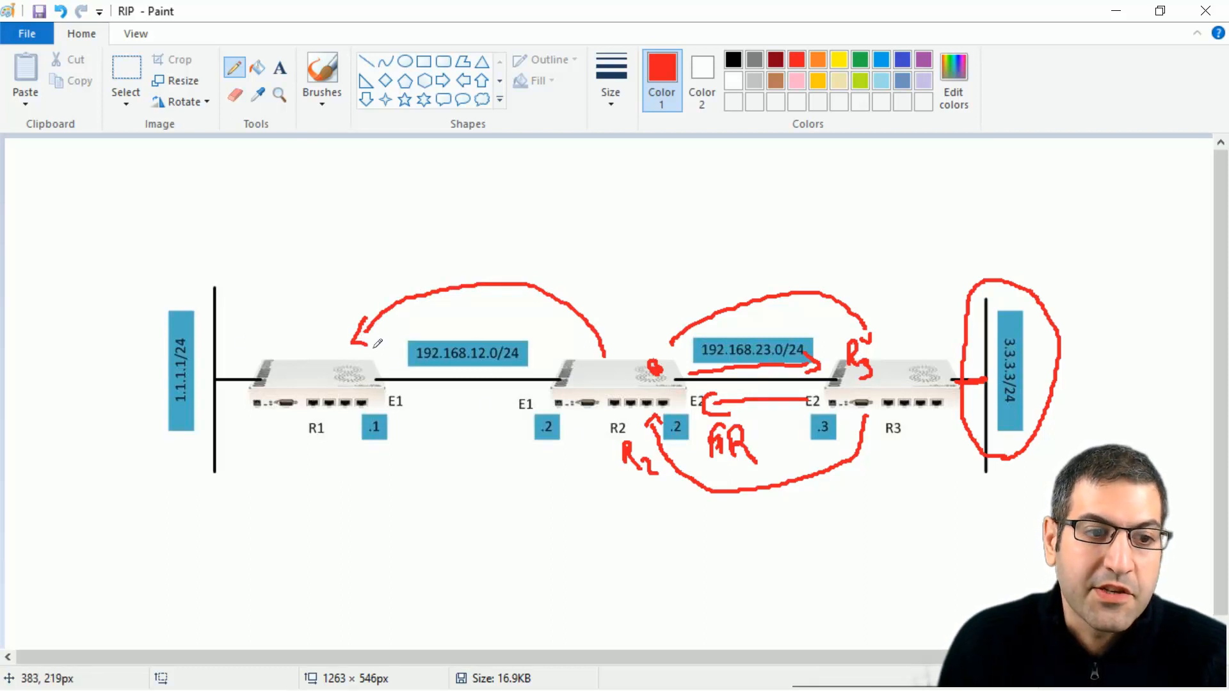
{"action": "left_click_drag", "start_coordinate": [555, 374], "coordinate": [550, 379]}
{"action": "left_click", "coordinate": [380, 377]}
{"action": "left_click_drag", "start_coordinate": [381, 375], "coordinate": [381, 384]}
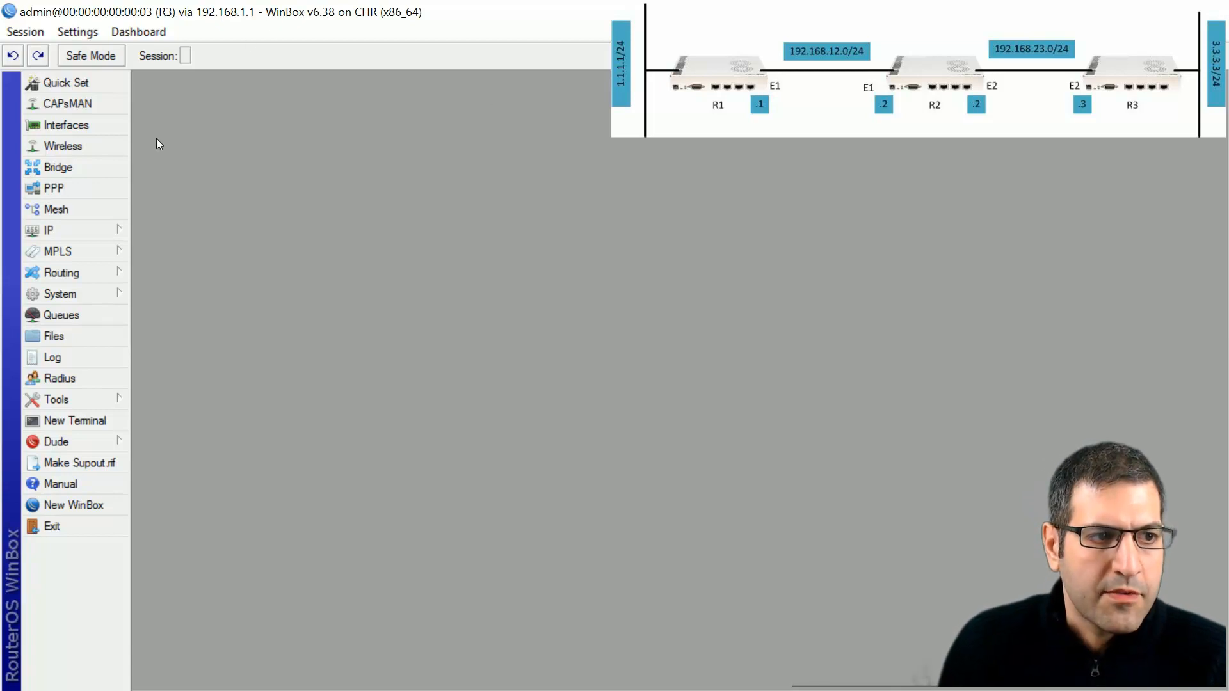
In R3's WinBox session, remove 3.3.3.0/24 from the RIP networks and close the RIP window
{"action": "left_click", "coordinate": [87, 274]}
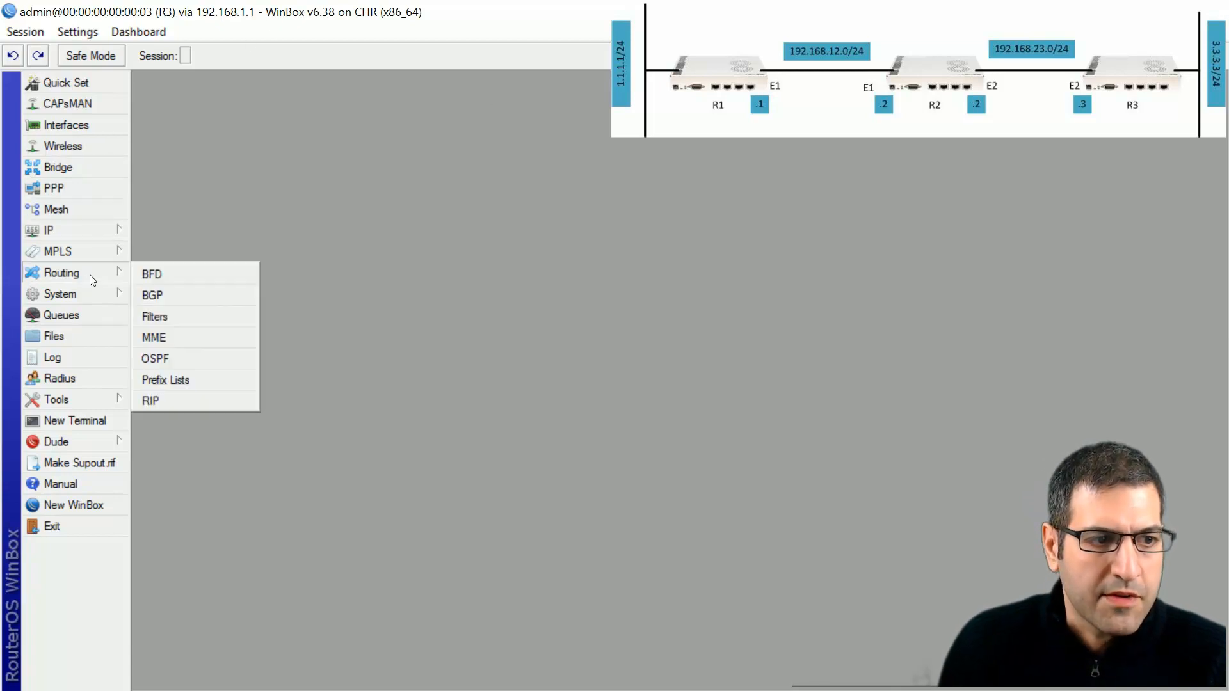
{"action": "left_click", "coordinate": [187, 404]}
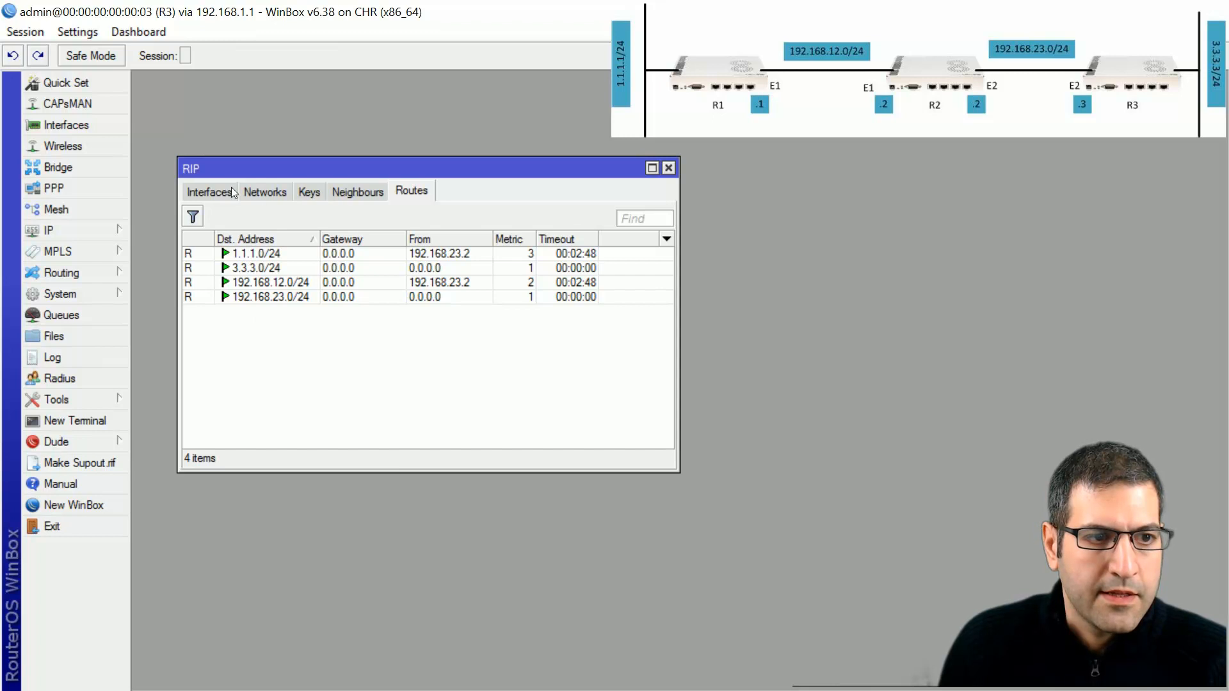
{"action": "left_click", "coordinate": [267, 193]}
{"action": "left_click", "coordinate": [258, 257]}
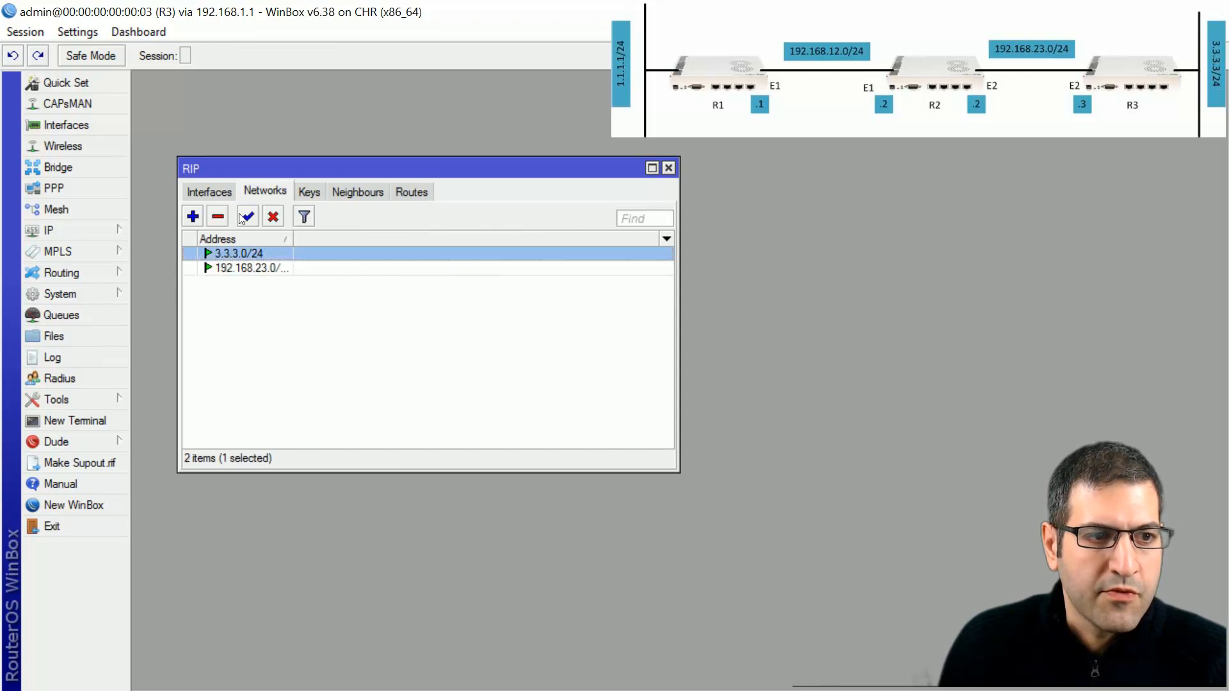
{"action": "left_click", "coordinate": [228, 216]}
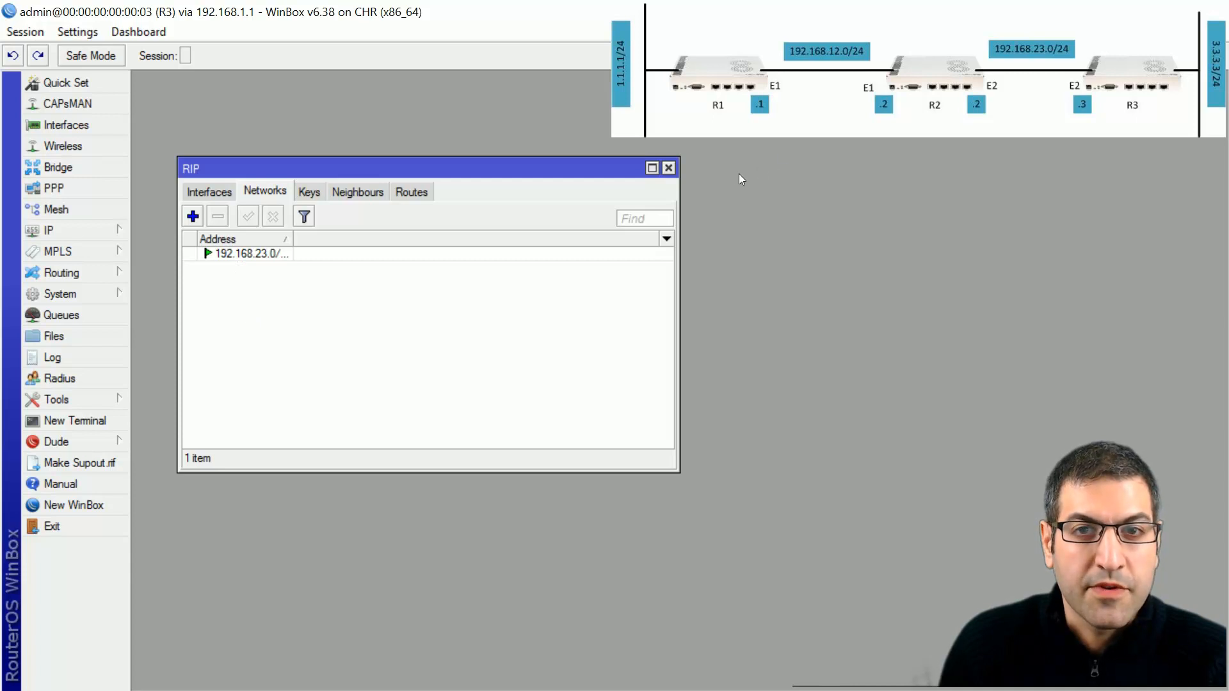
{"action": "left_click", "coordinate": [669, 168]}
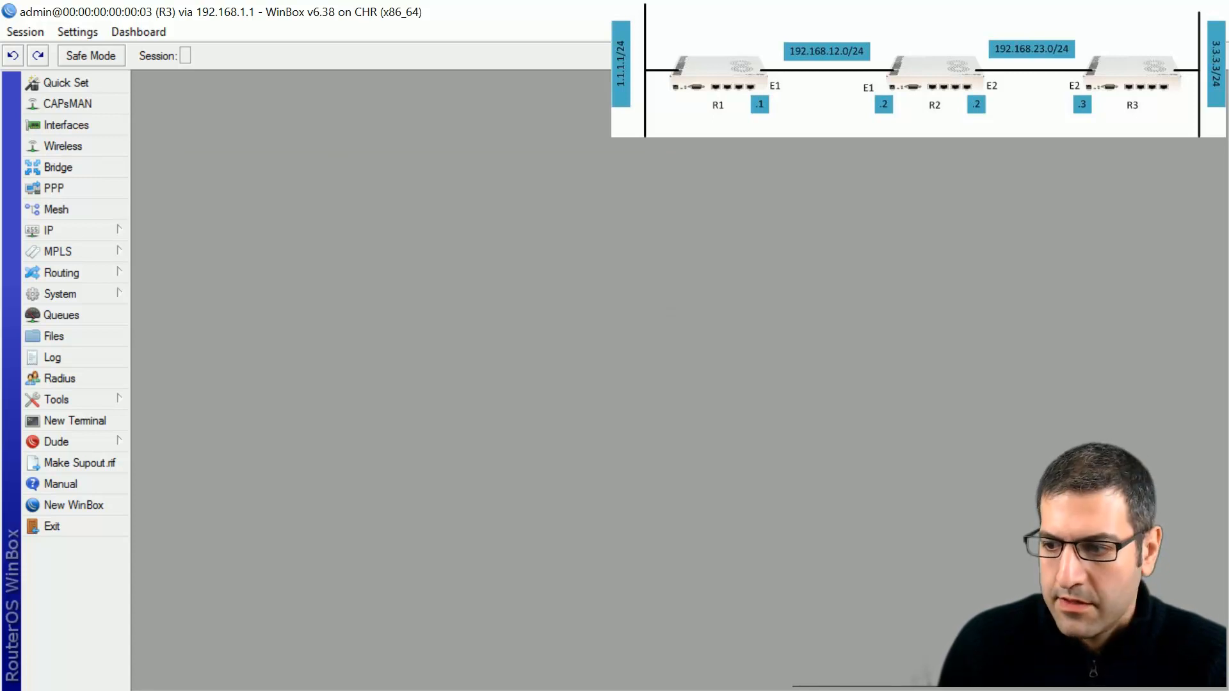
Switch to the PowerPoint Lab10 slide, tick off task 1 in red ink, and underline "Redistribute" in task 2
{"action": "key", "text": "alt+Tab"}
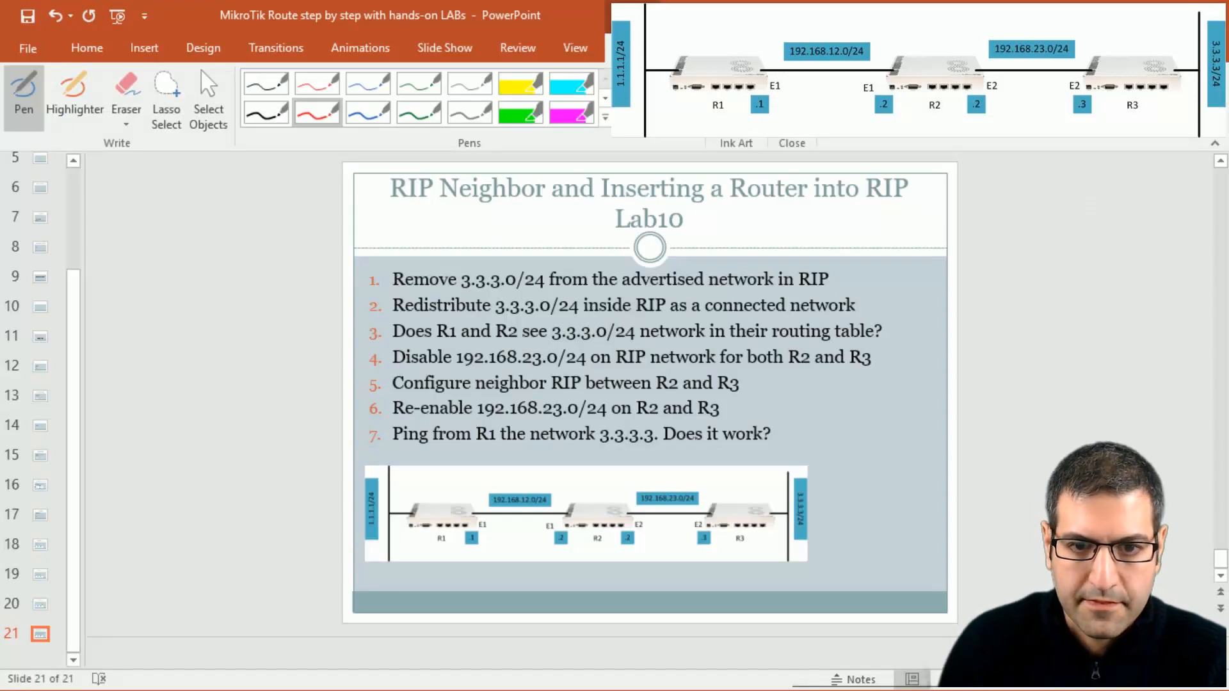
{"action": "left_click_drag", "start_coordinate": [847, 267], "coordinate": [888, 269]}
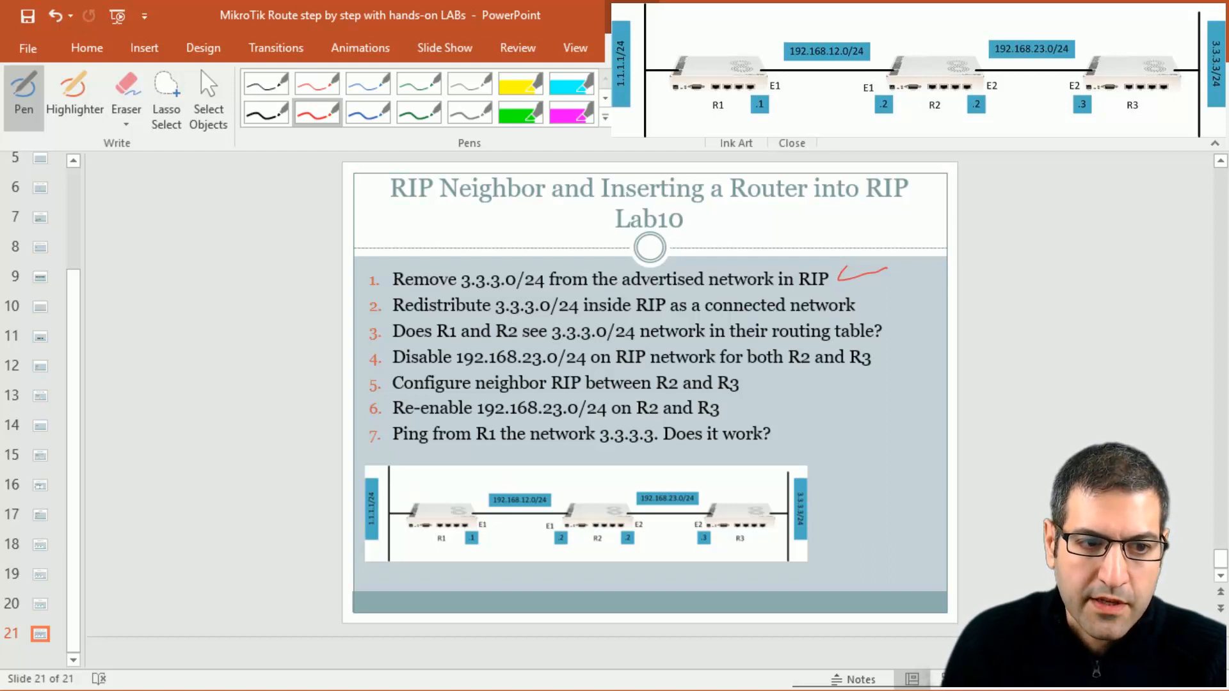
{"action": "left_click_drag", "start_coordinate": [392, 313], "coordinate": [490, 315]}
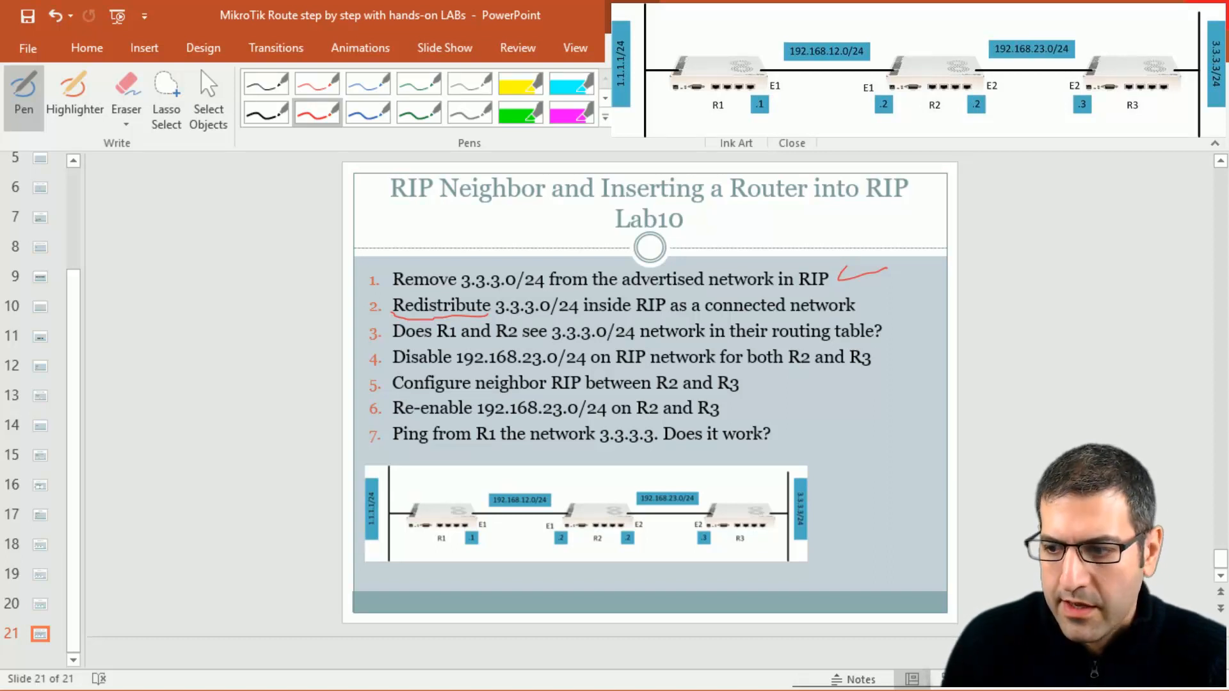
Switch to R1's WinBox session and check which networks its RIP routes list
{"action": "key", "text": "alt+Tab"}
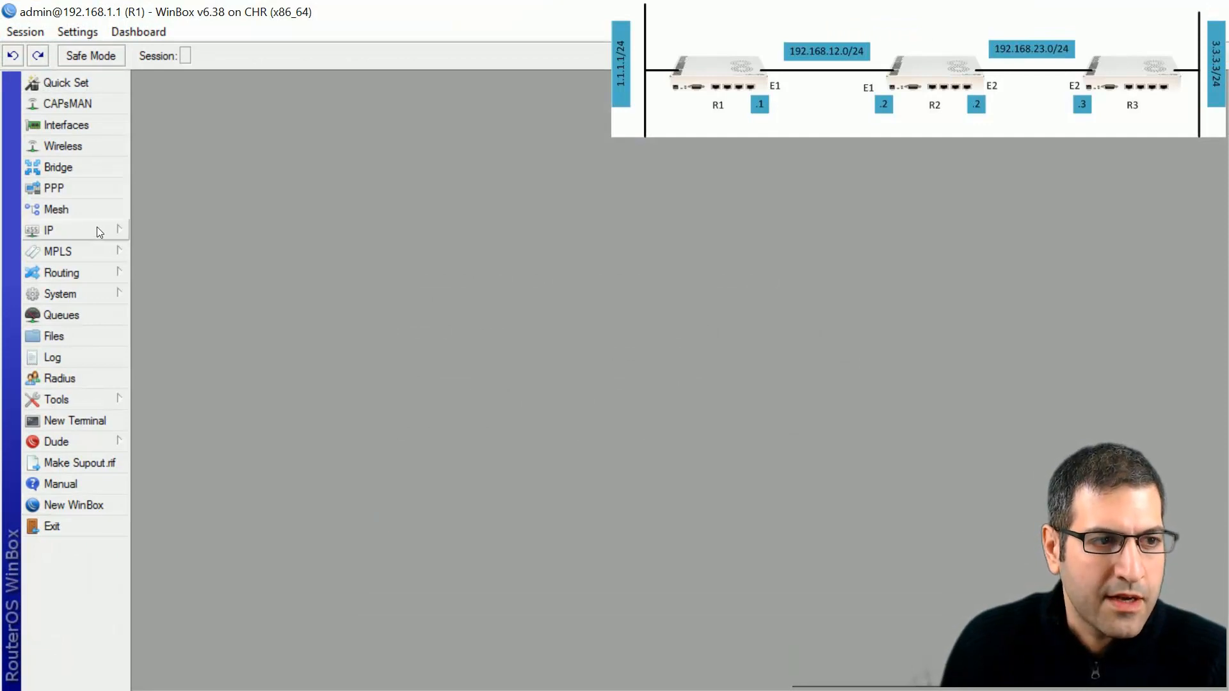
{"action": "left_click", "coordinate": [97, 276]}
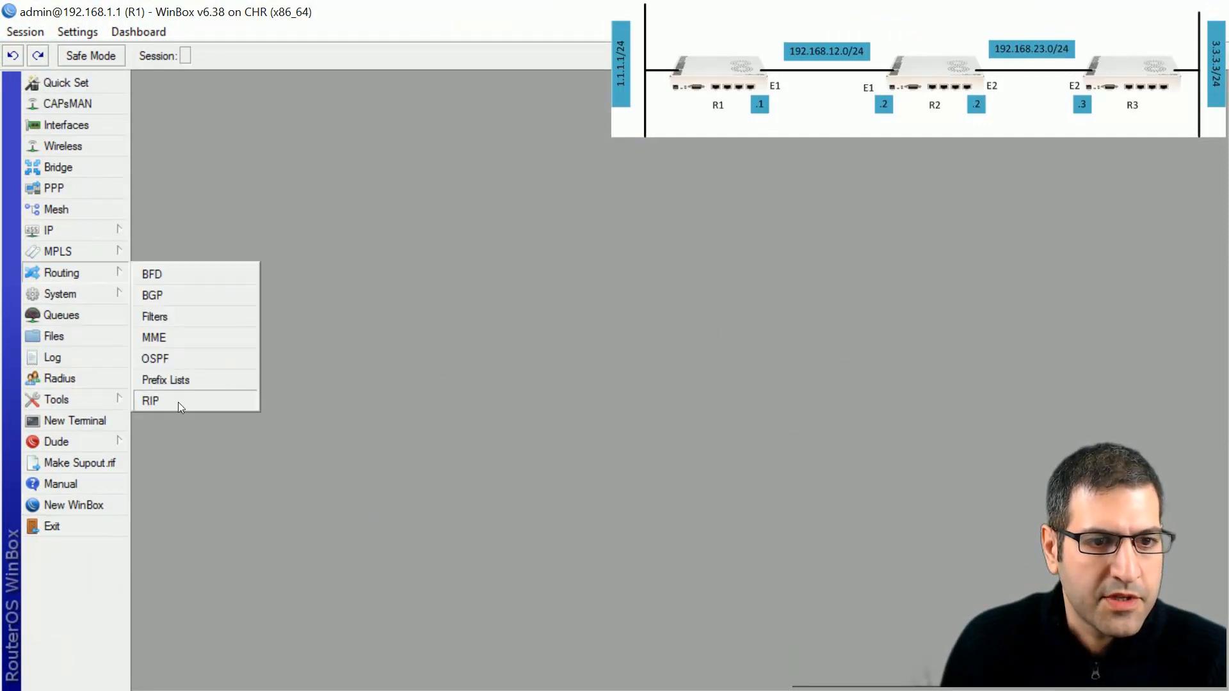
{"action": "left_click", "coordinate": [178, 401]}
{"action": "left_click", "coordinate": [311, 271]}
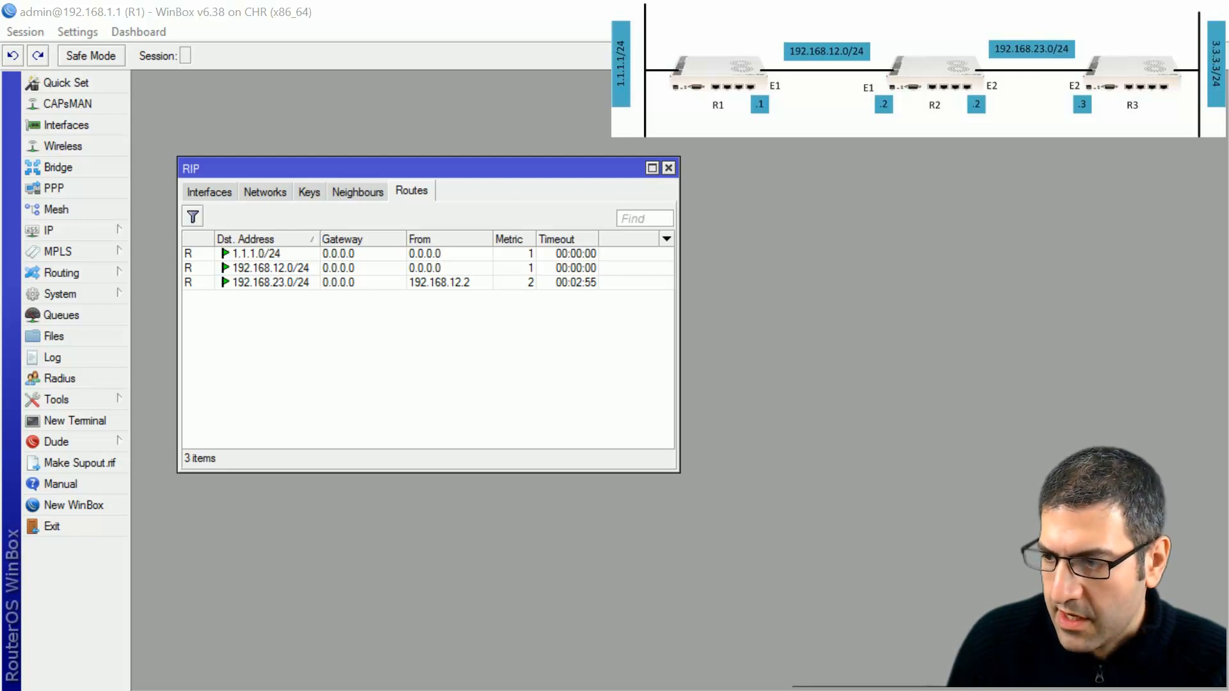
Switch to R3's disconnected WinBox session, reconnect to the router, and open its RIP settings
{"action": "key", "text": "alt+Tab"}
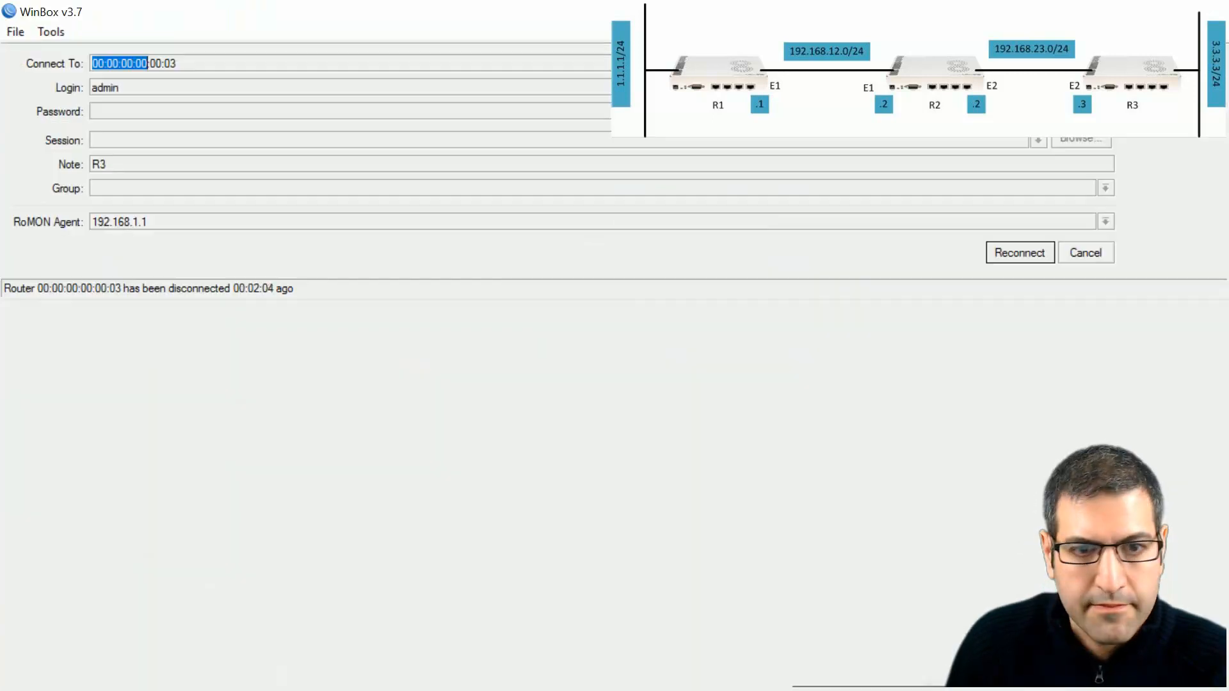
{"action": "left_click", "coordinate": [1021, 253]}
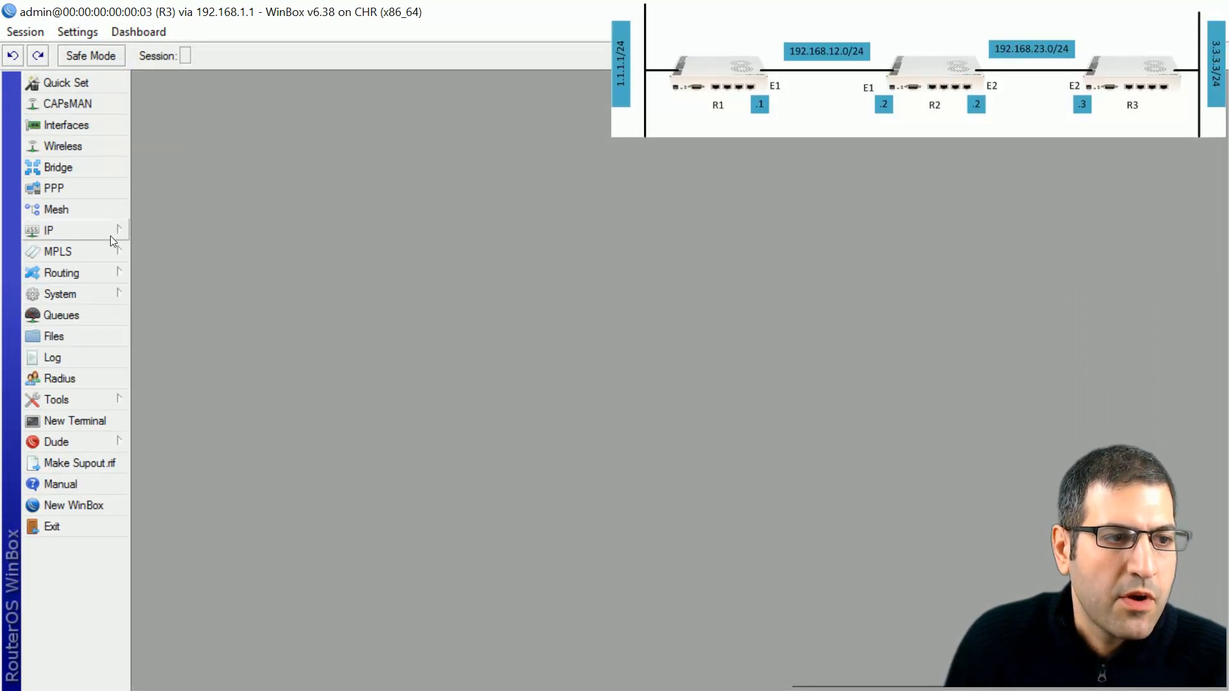
{"action": "left_click", "coordinate": [90, 274]}
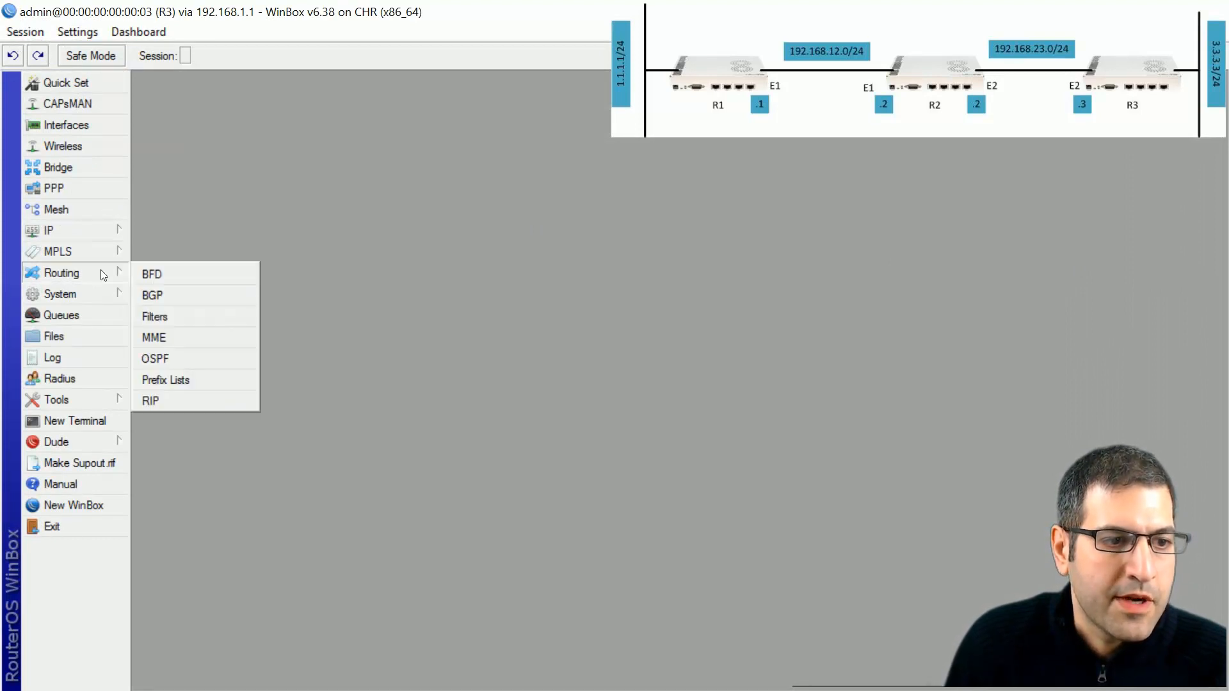
{"action": "left_click", "coordinate": [168, 404]}
{"action": "left_click_drag", "start_coordinate": [523, 167], "coordinate": [492, 189]}
{"action": "left_click", "coordinate": [185, 211]}
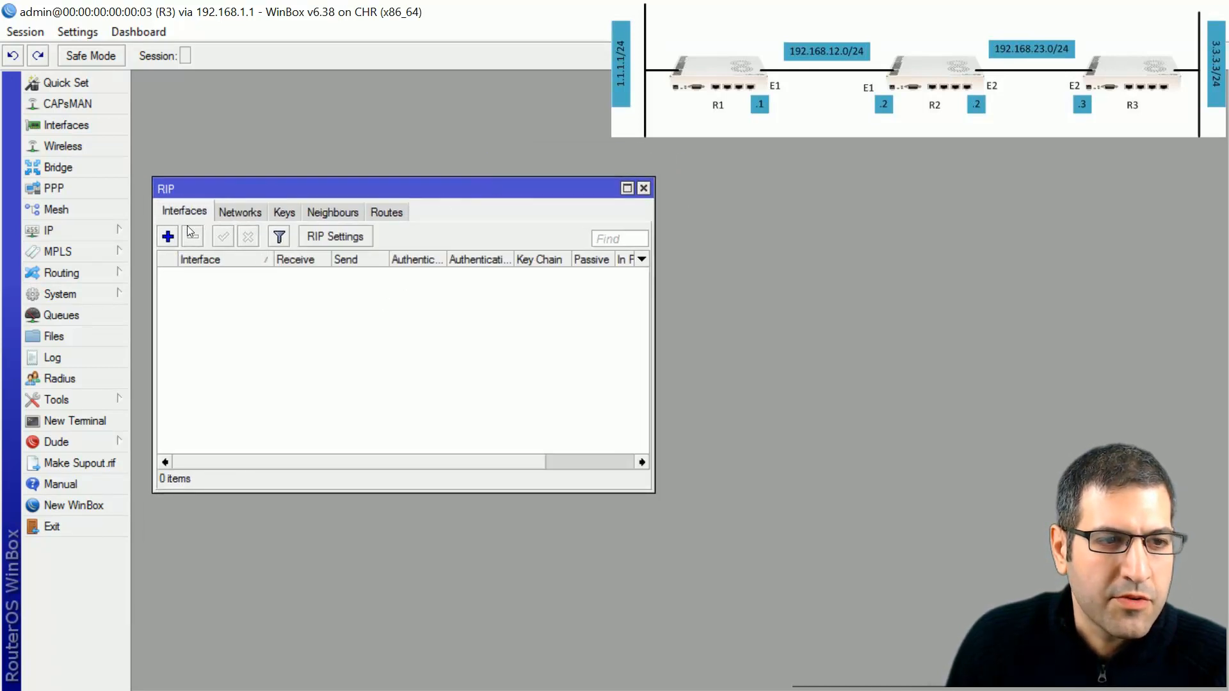
{"action": "left_click", "coordinate": [334, 240]}
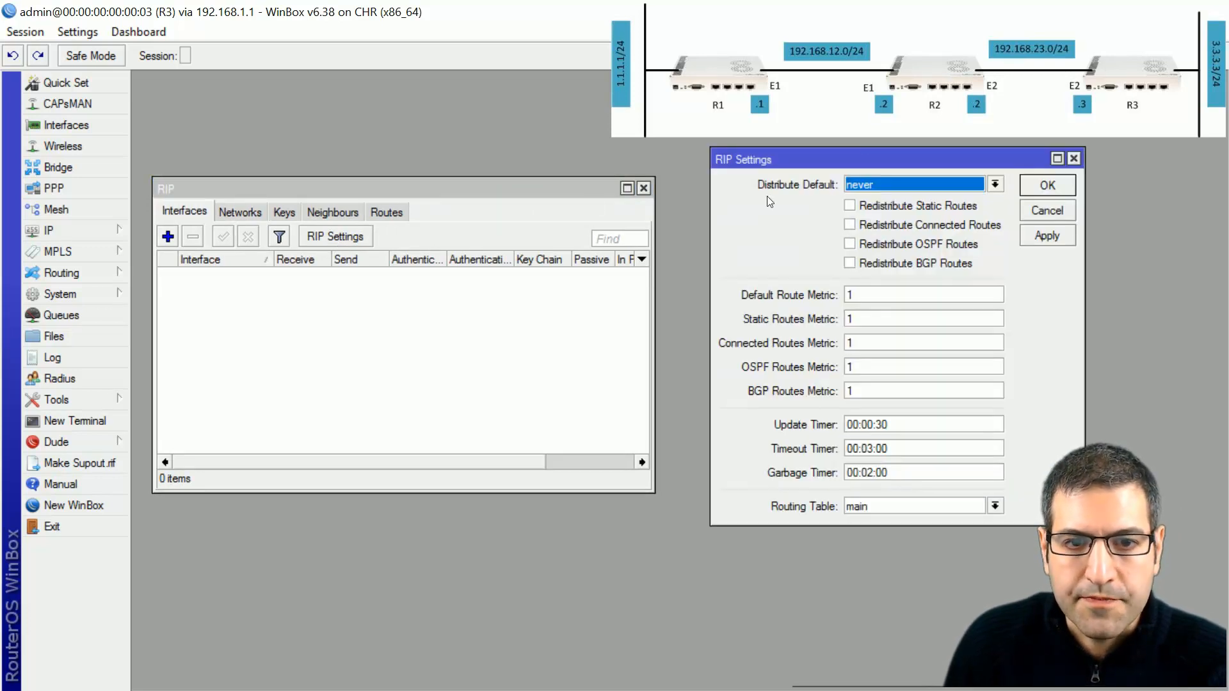
Set Distribute Default to "if installed" and enable Redistribute Connected Routes in the RIP settings
{"action": "left_click", "coordinate": [924, 185]}
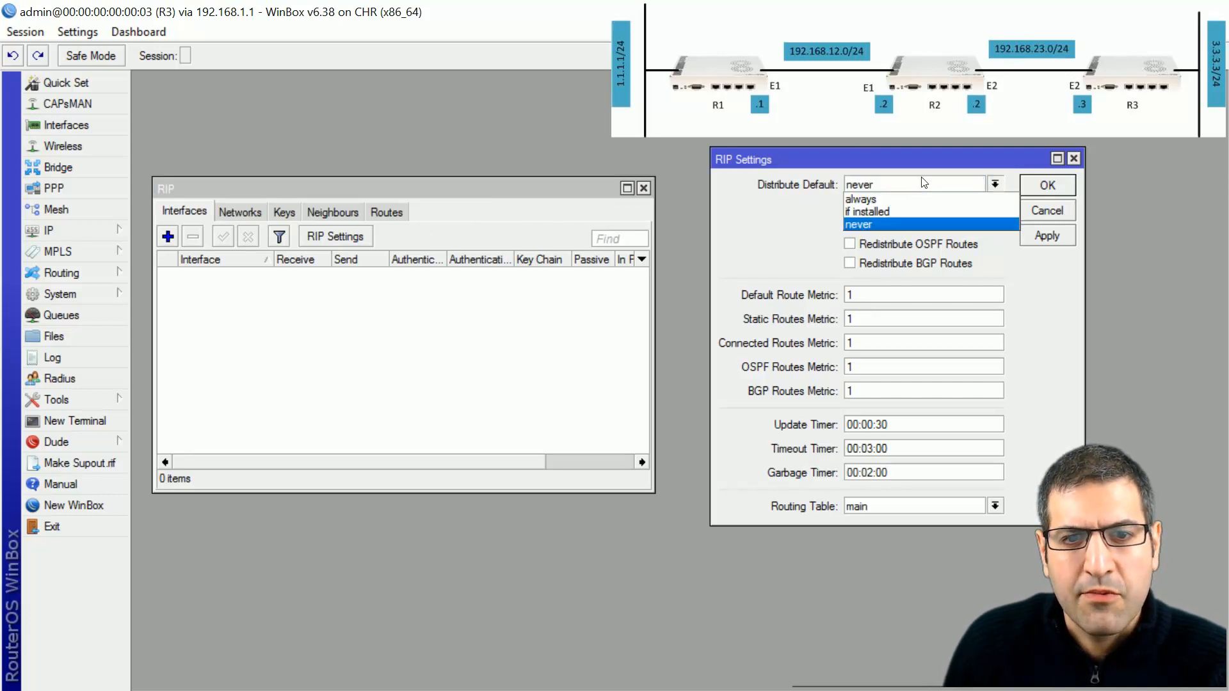
{"action": "left_click", "coordinate": [912, 210]}
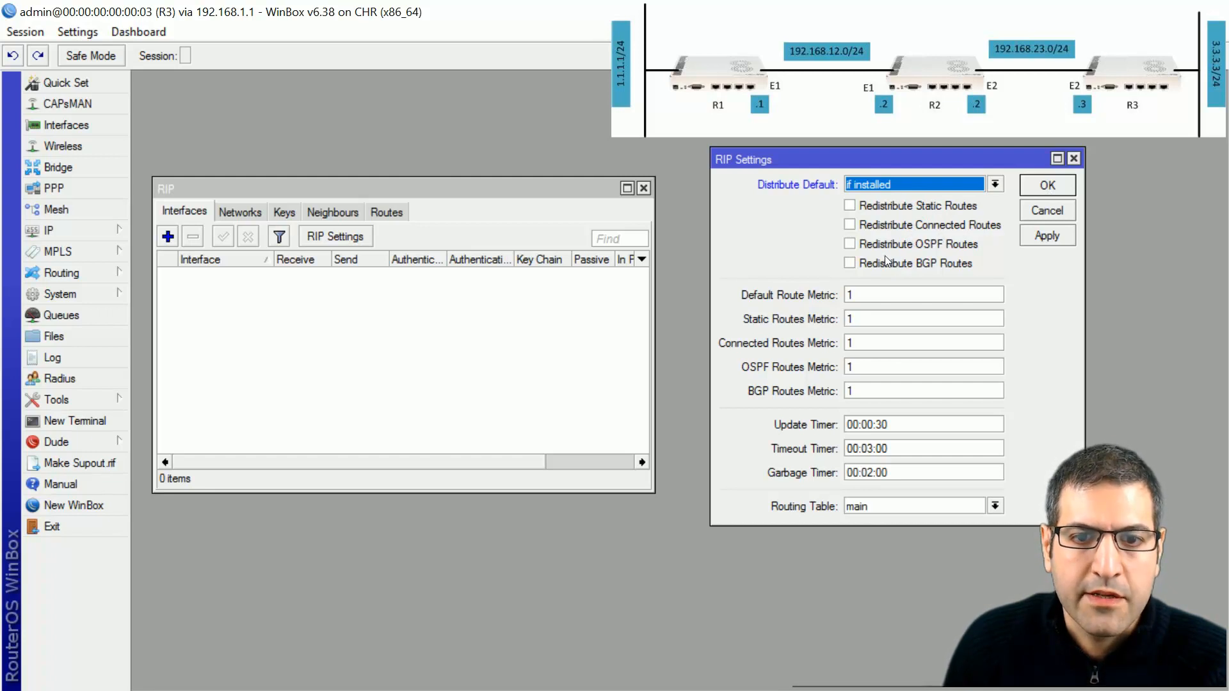
{"action": "left_click", "coordinate": [851, 225]}
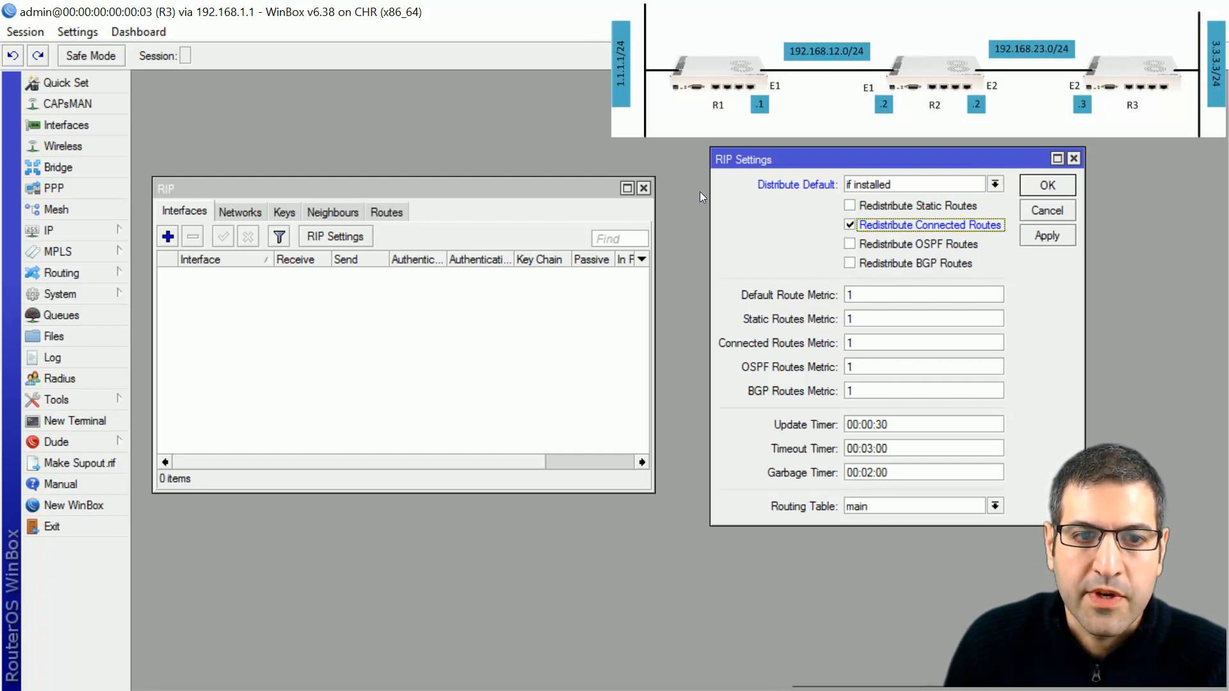
Close the RIP window, open R3's IP route list, and examine the flags of the 3.3.3.0/24 route
{"action": "left_click", "coordinate": [643, 188]}
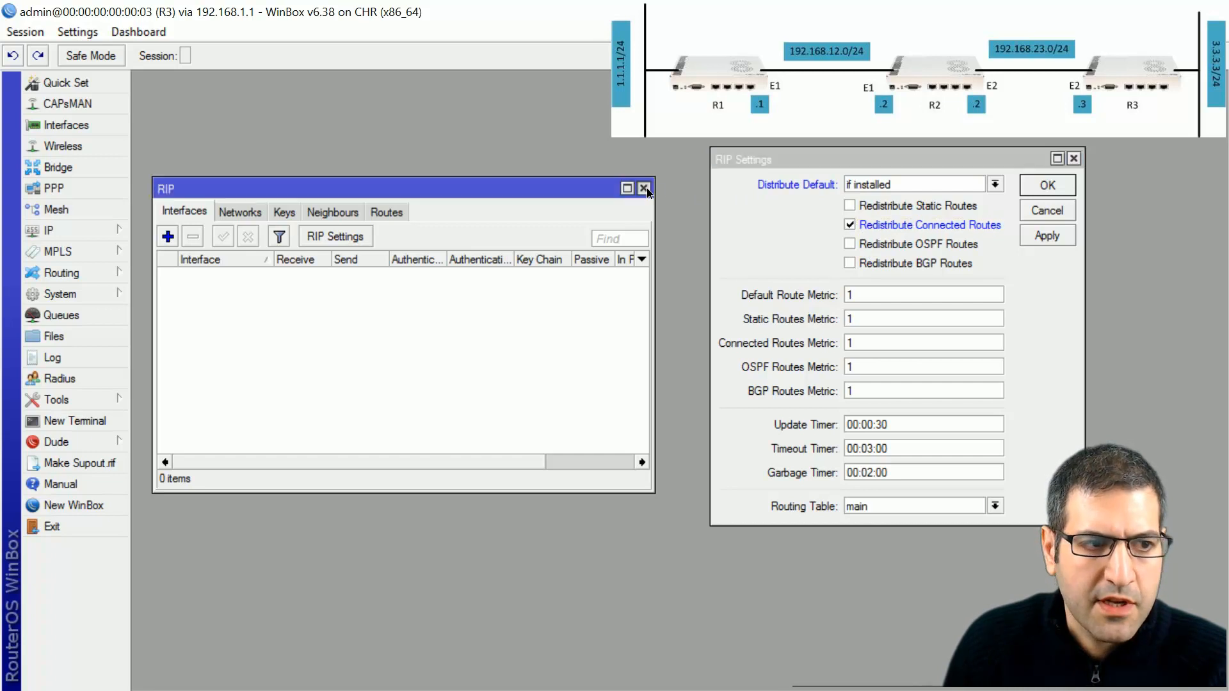
{"action": "left_click", "coordinate": [60, 228]}
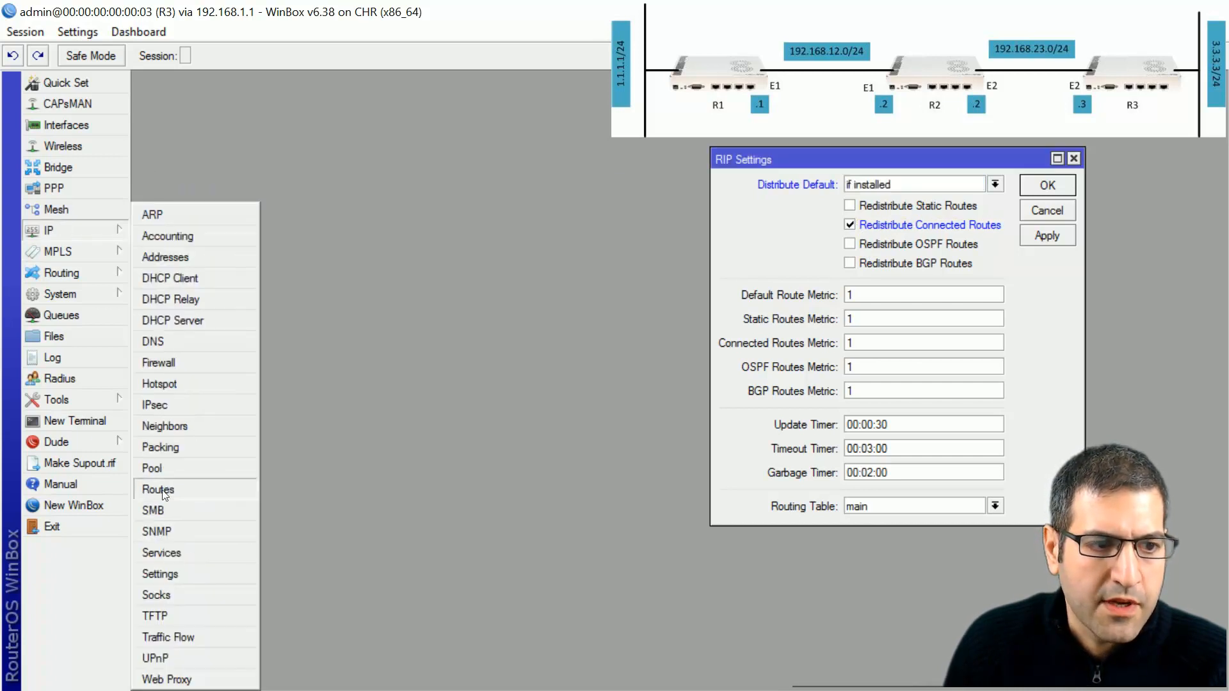
{"action": "left_click", "coordinate": [179, 497]}
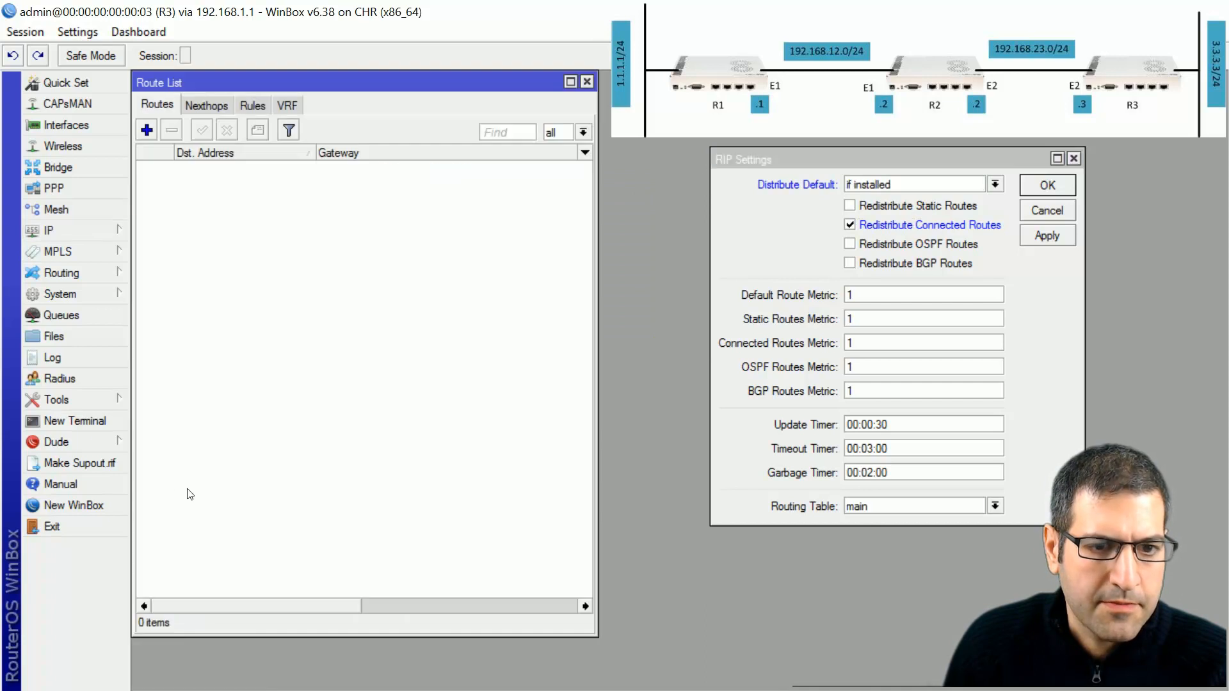
{"action": "left_click", "coordinate": [164, 198]}
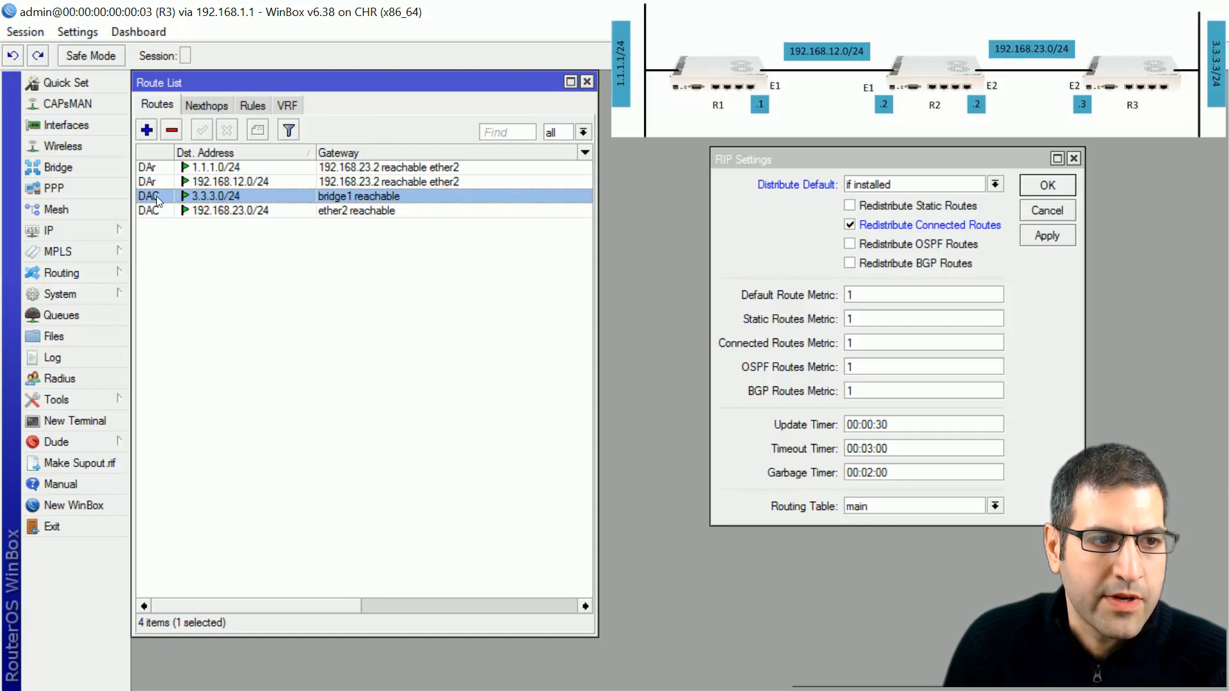
{"action": "mouse_move", "coordinate": [156, 196]}
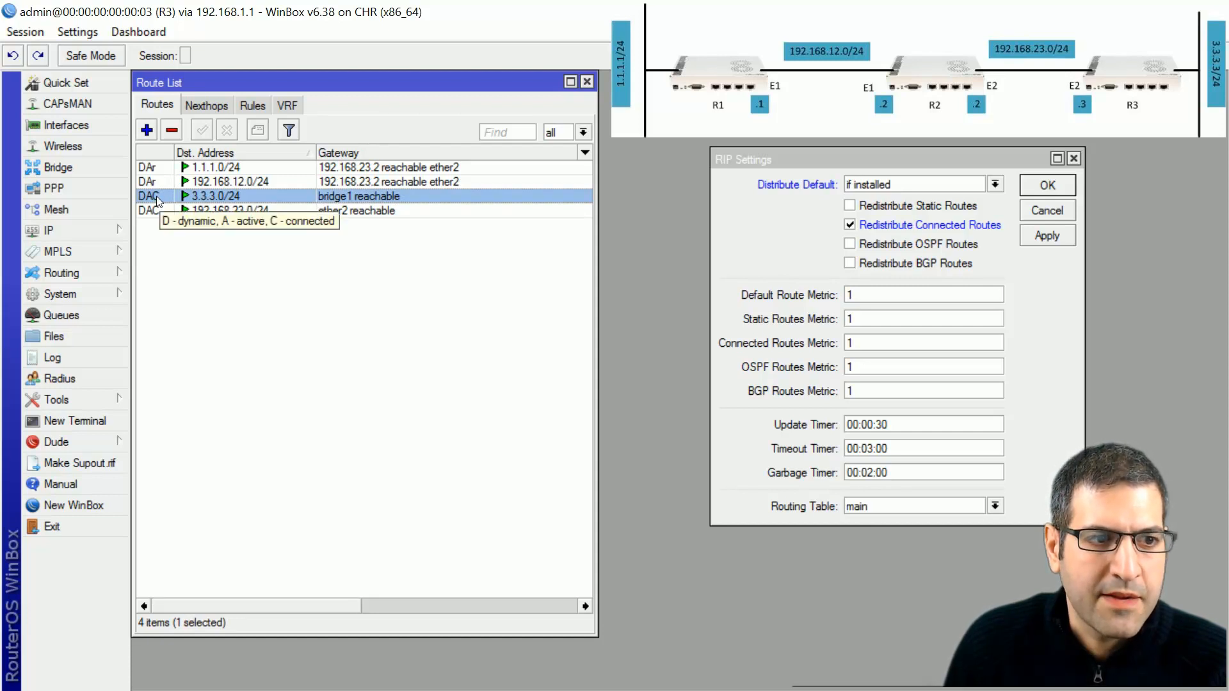
Close R3's route list and apply the RIP settings that redistribute connected routes
{"action": "left_click", "coordinate": [586, 83]}
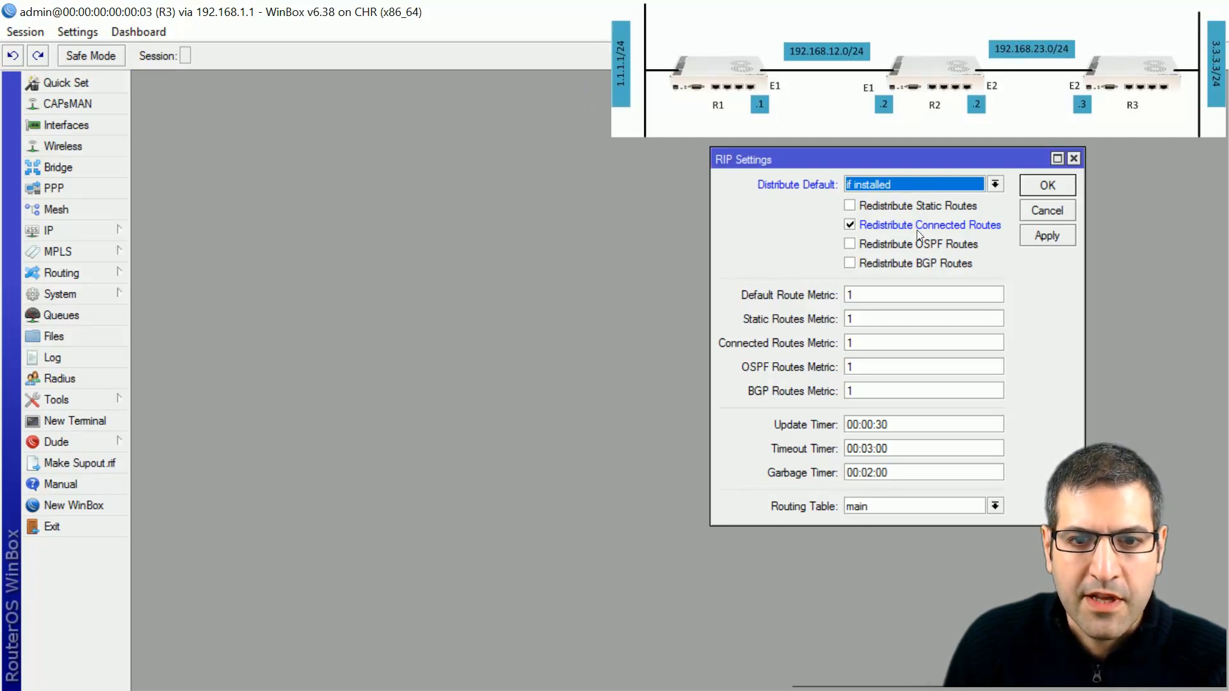
{"action": "left_click", "coordinate": [1050, 237]}
{"action": "left_click", "coordinate": [1044, 188]}
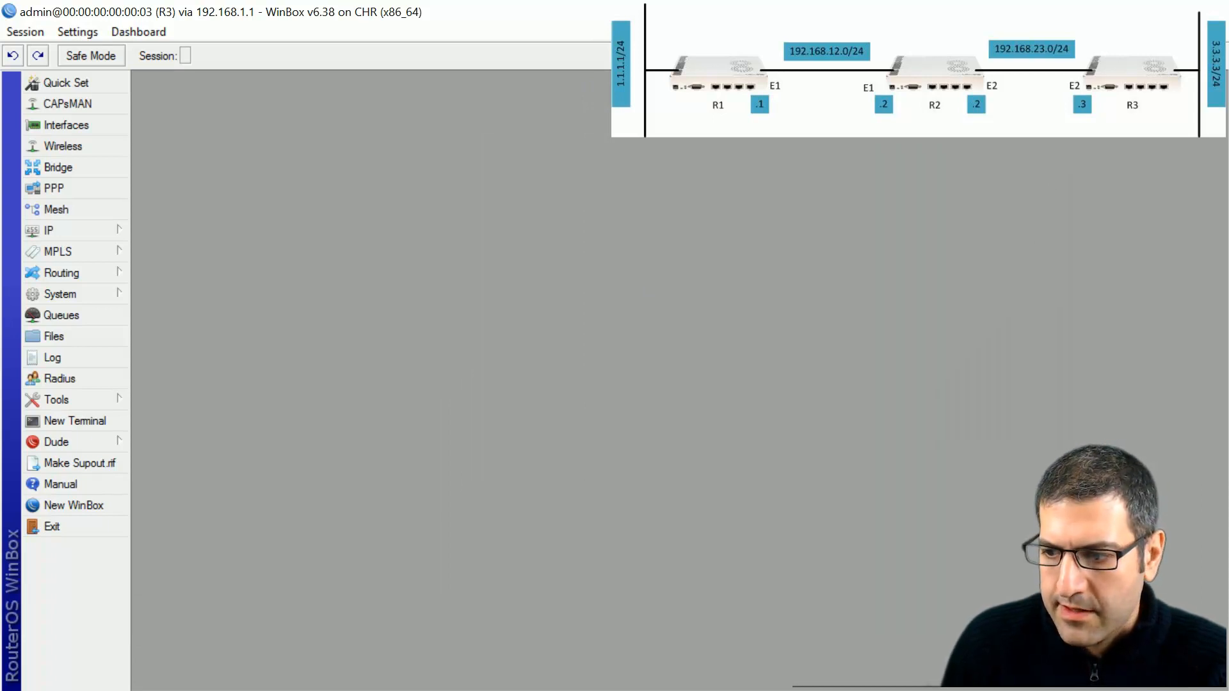
Switch to the Lab10 slide in PowerPoint and draw a red check mark beside task 2 with the Pen tool
{"action": "key", "text": "alt+Tab"}
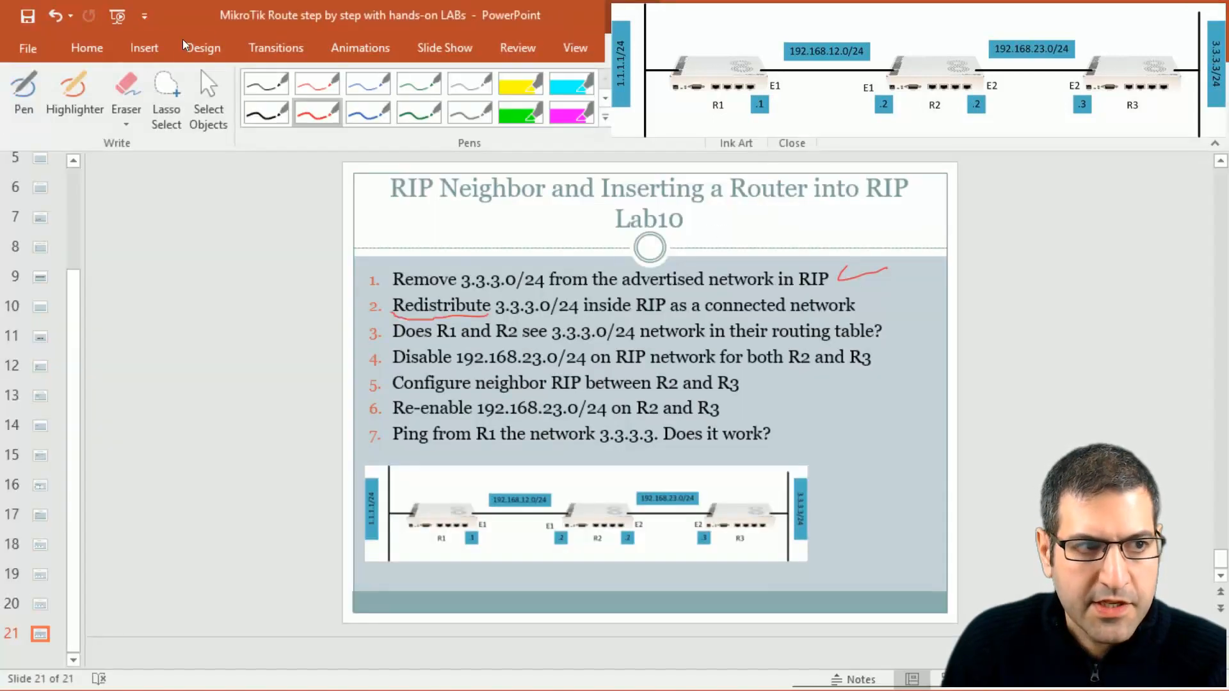
{"action": "left_click", "coordinate": [24, 92]}
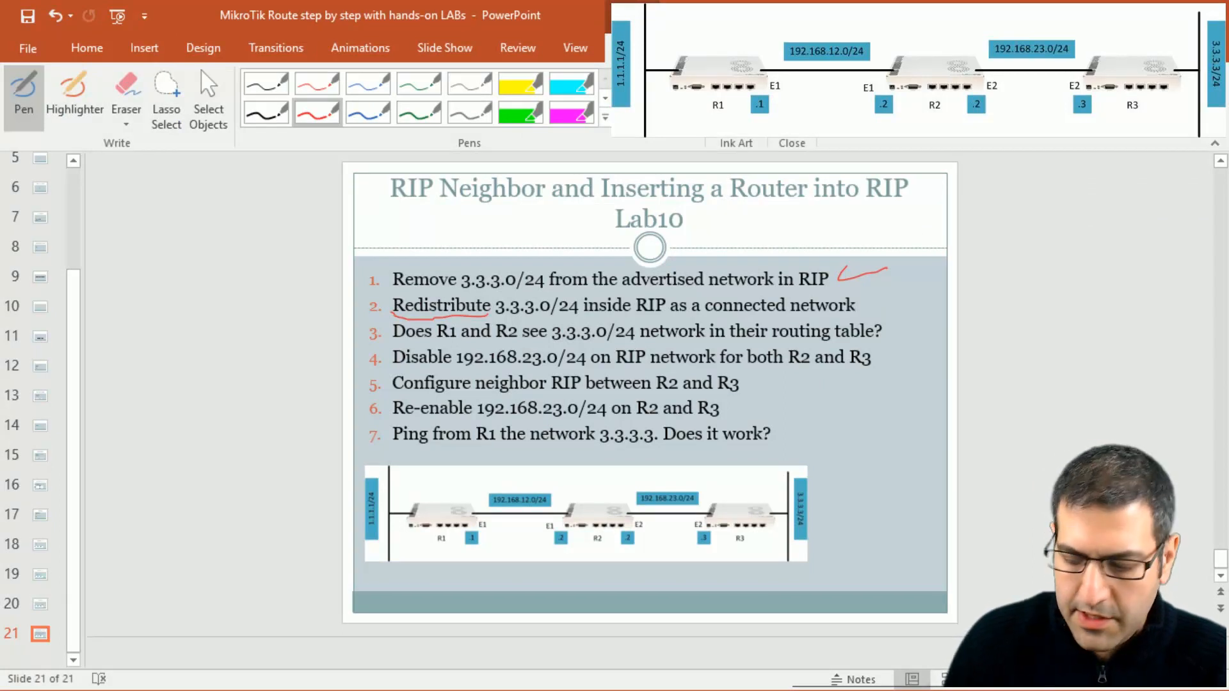
{"action": "left_click_drag", "start_coordinate": [866, 312], "coordinate": [902, 302]}
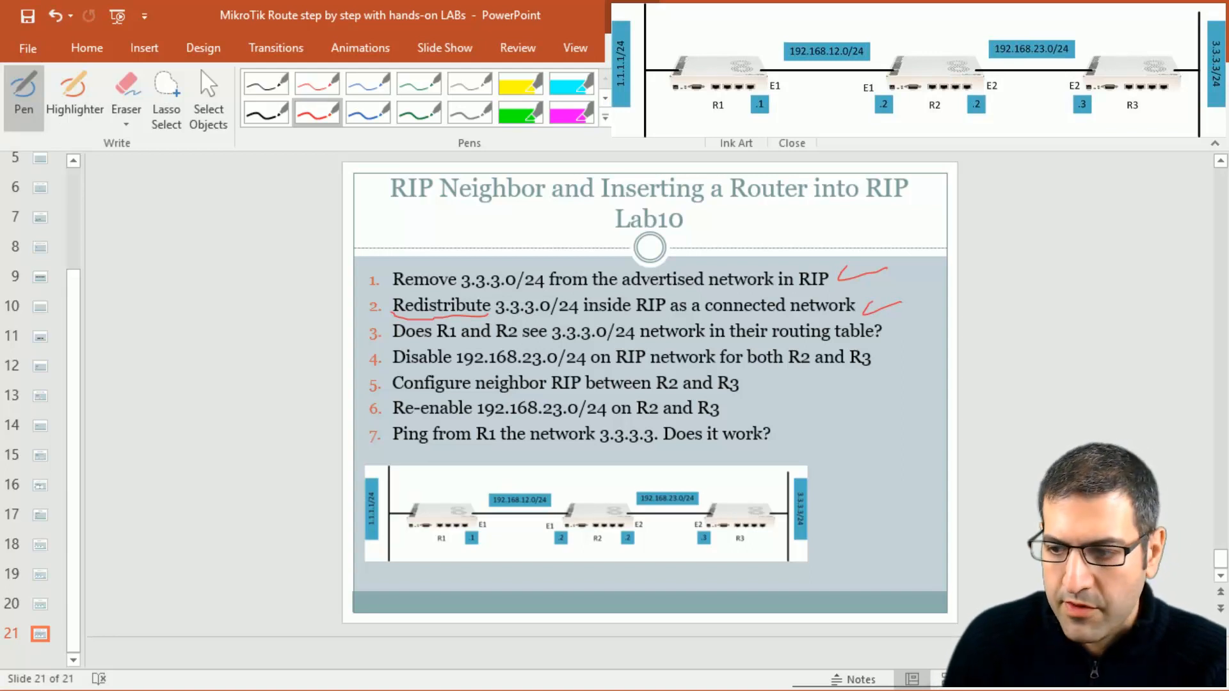
Switch to R1's WinBox session, check its RIP routes for 3.3.3.0/24, and close the RIP window
{"action": "key", "text": "alt+Tab"}
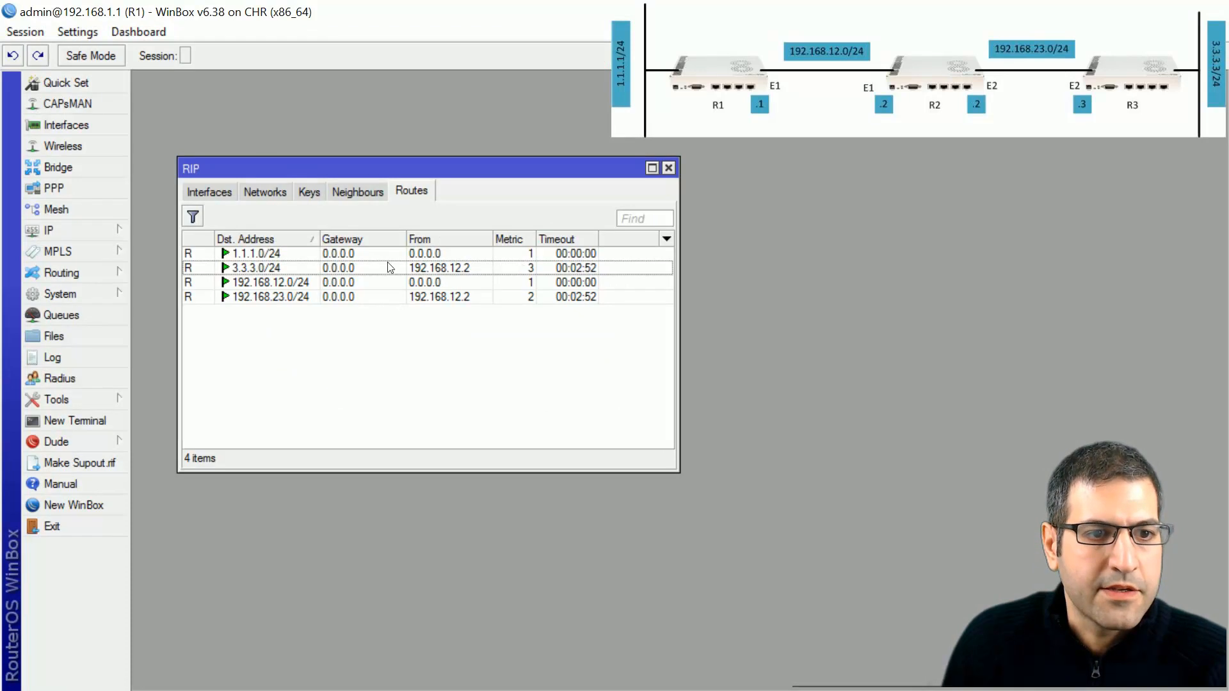
{"action": "left_click", "coordinate": [228, 263]}
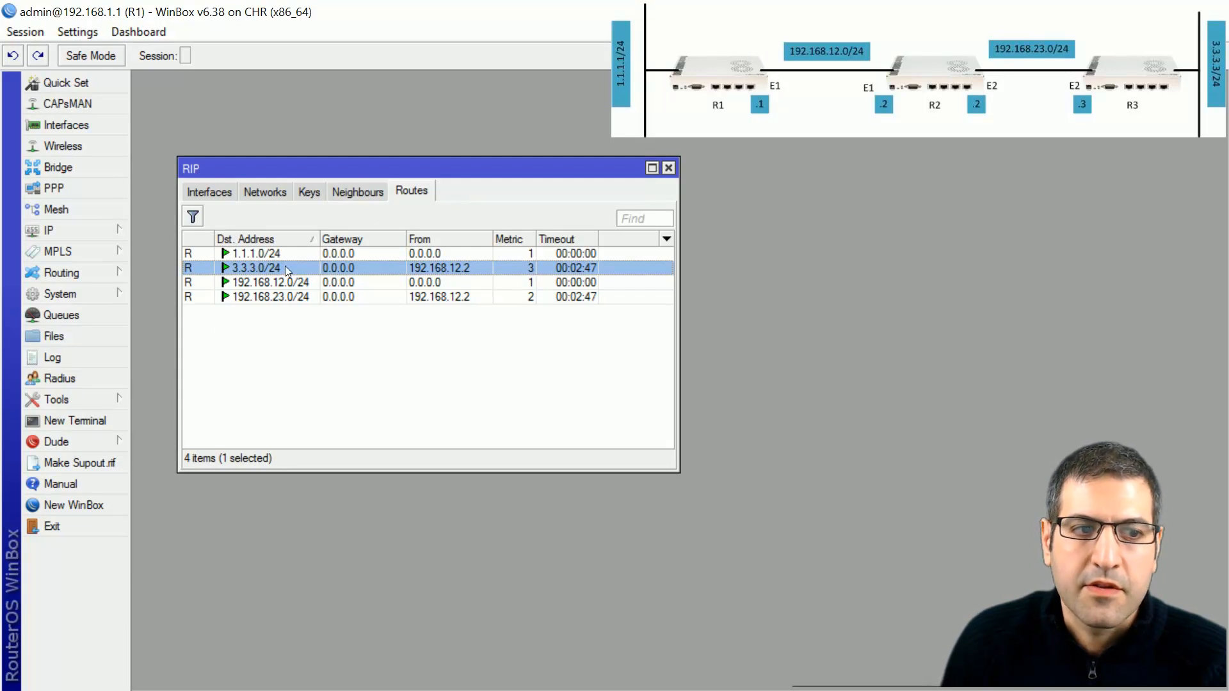
{"action": "left_click", "coordinate": [669, 167]}
Switch to R2's WinBox session, check its RIP routes for 3.3.3.0/24, and close the RIP window
{"action": "key", "text": "alt+Tab"}
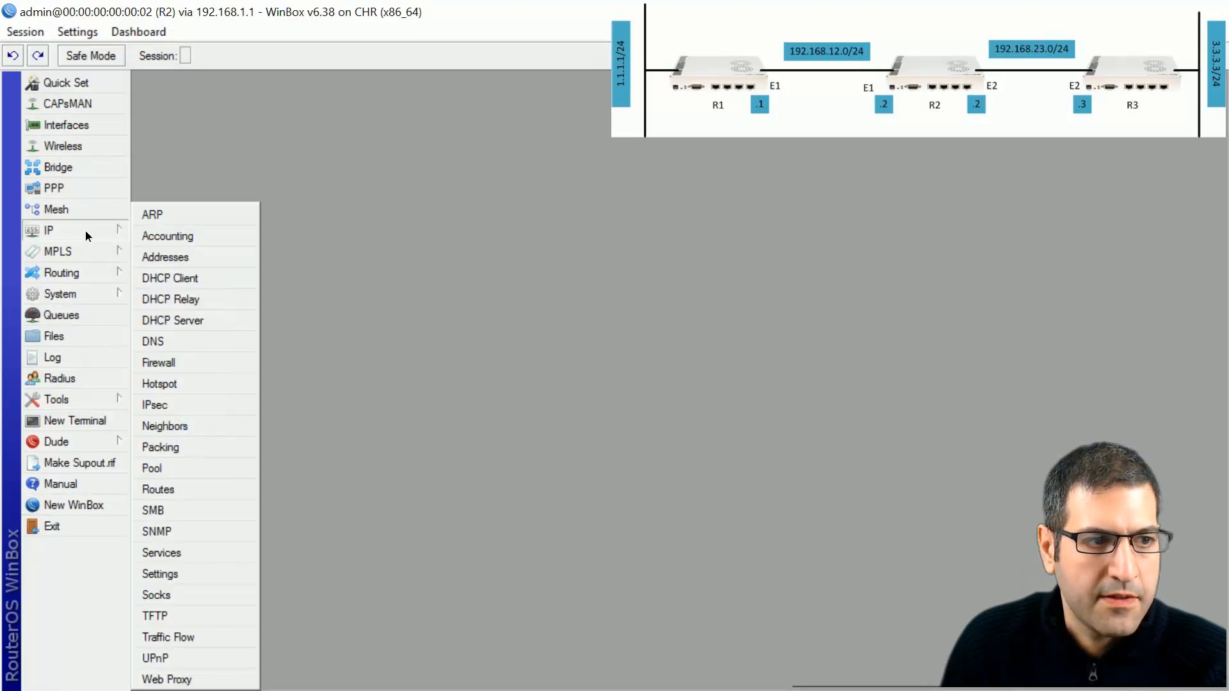
{"action": "mouse_move", "coordinate": [70, 238]}
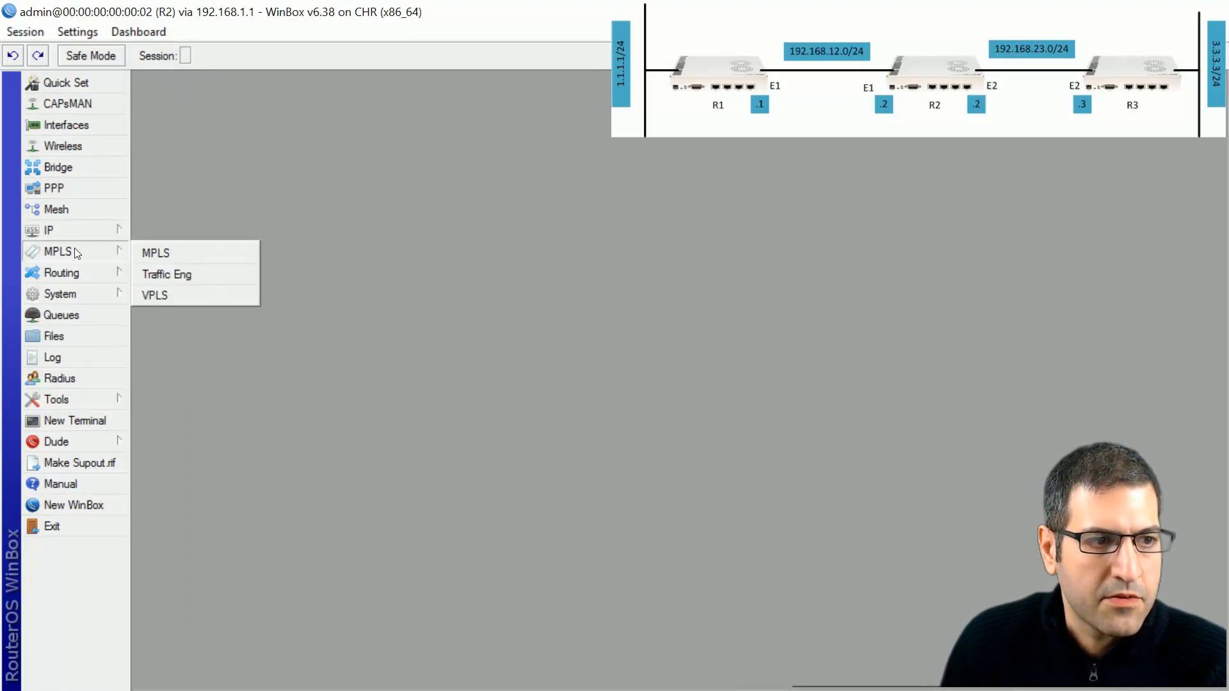
{"action": "mouse_move", "coordinate": [79, 271]}
{"action": "left_click", "coordinate": [190, 404]}
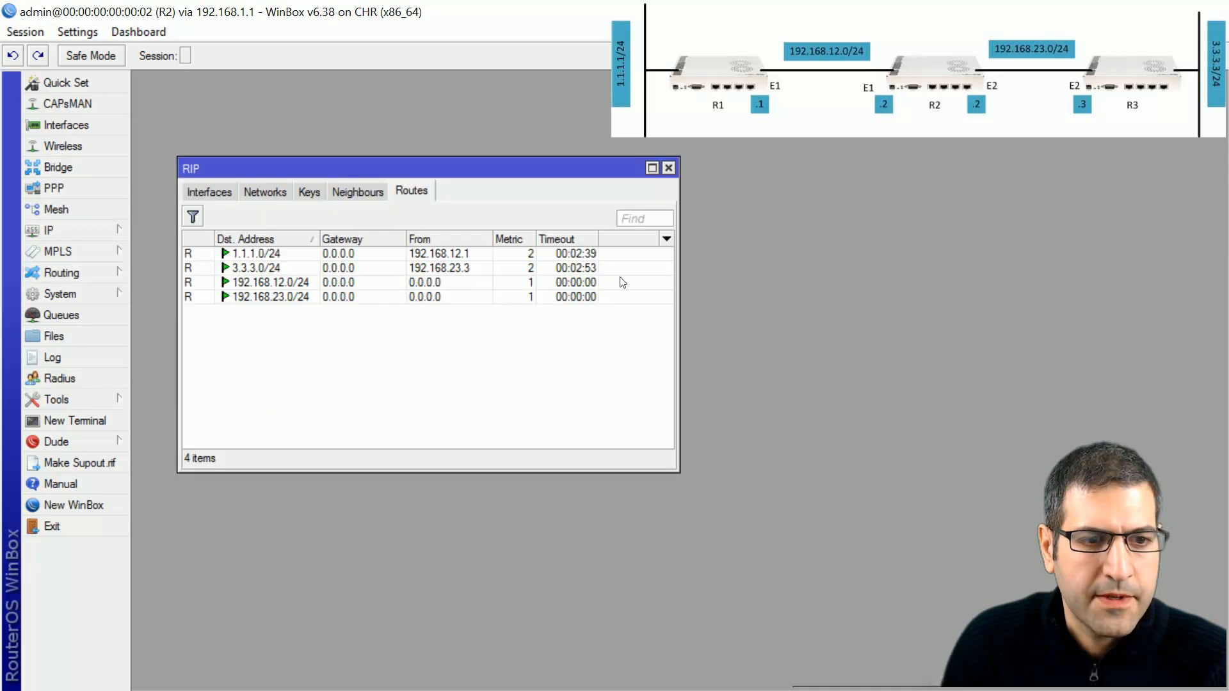
{"action": "left_click", "coordinate": [301, 269]}
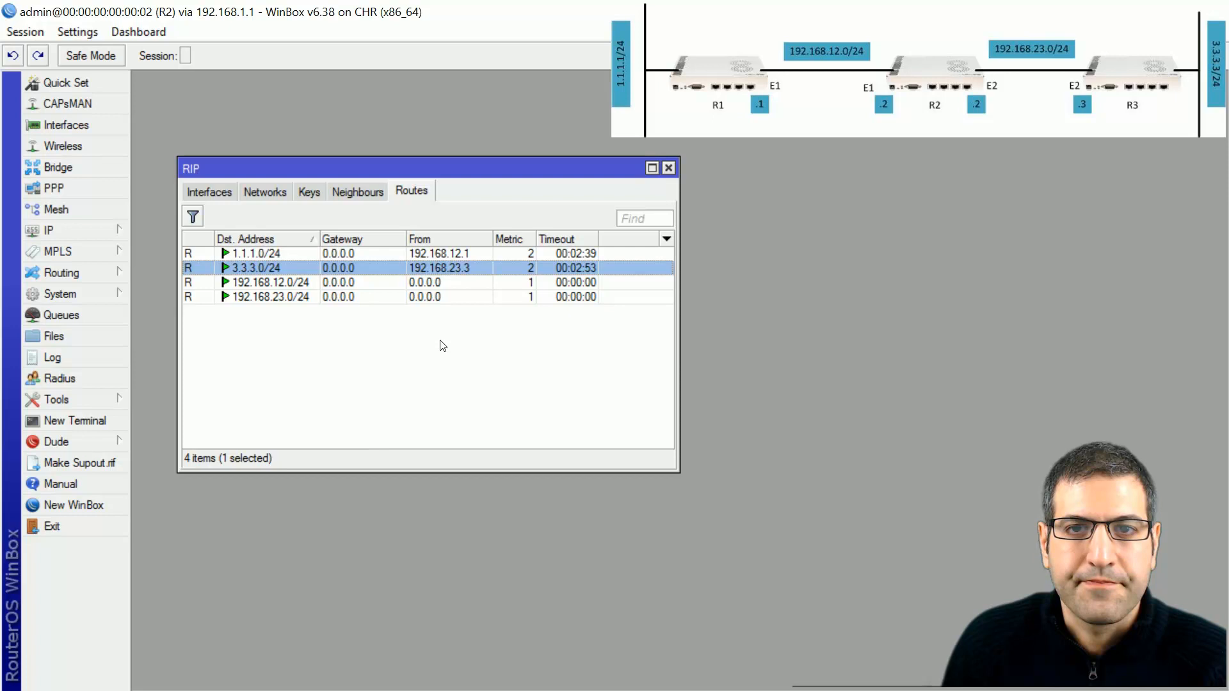
{"action": "left_click", "coordinate": [670, 167]}
Return to the Lab10 slide in PowerPoint and draw a red check mark beside task 3
{"action": "key", "text": "alt+Tab"}
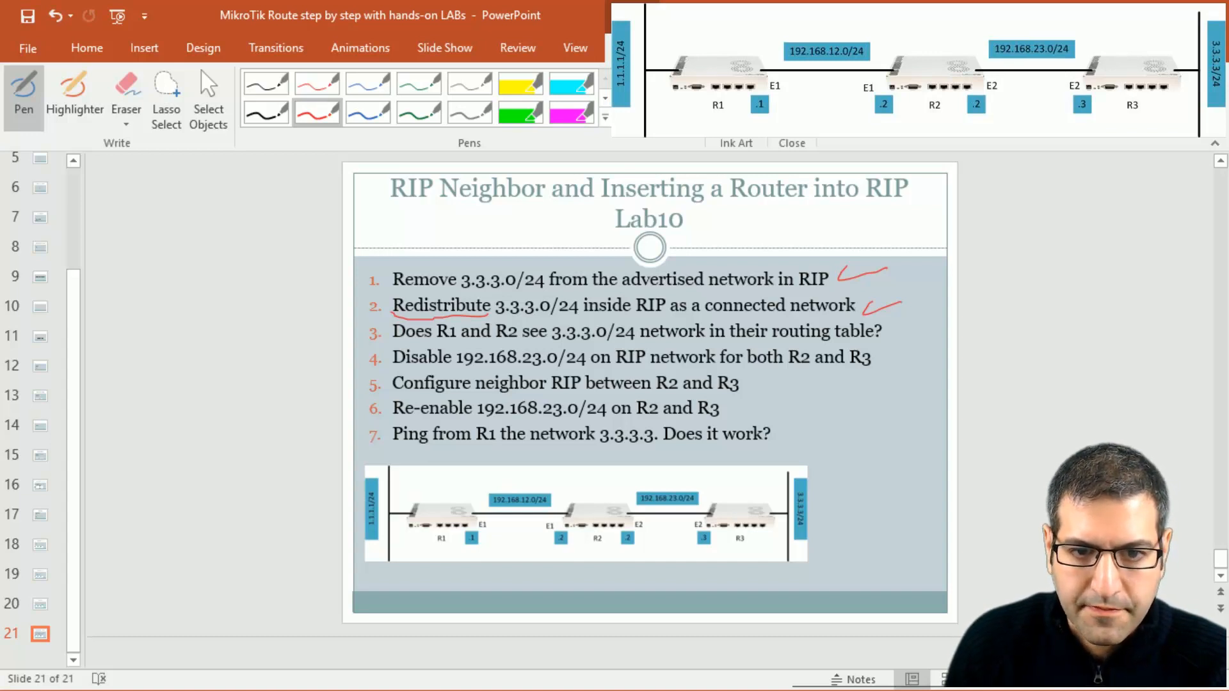
{"action": "left_click_drag", "start_coordinate": [901, 325], "coordinate": [920, 328]}
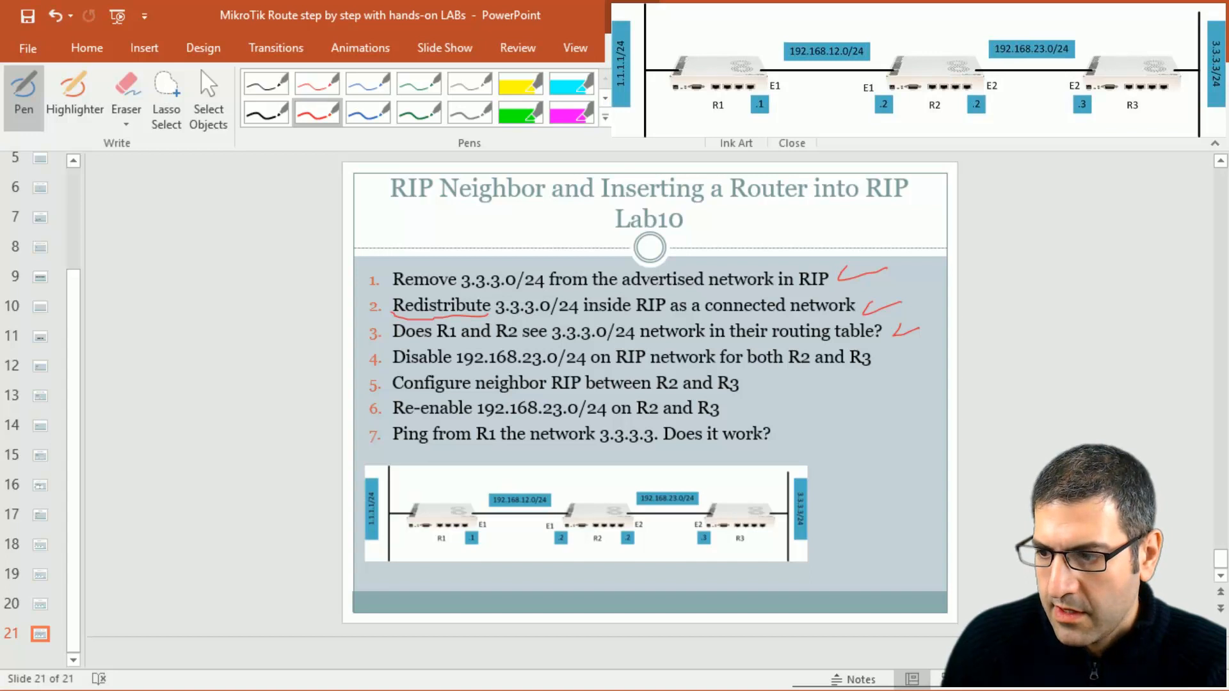
Annotate the RIP diagram in Paint: dot R3's E2 port, tick the R2 and R3 crosses, circle their link, and write 23.0 above R1
{"action": "key", "text": "alt+Tab"}
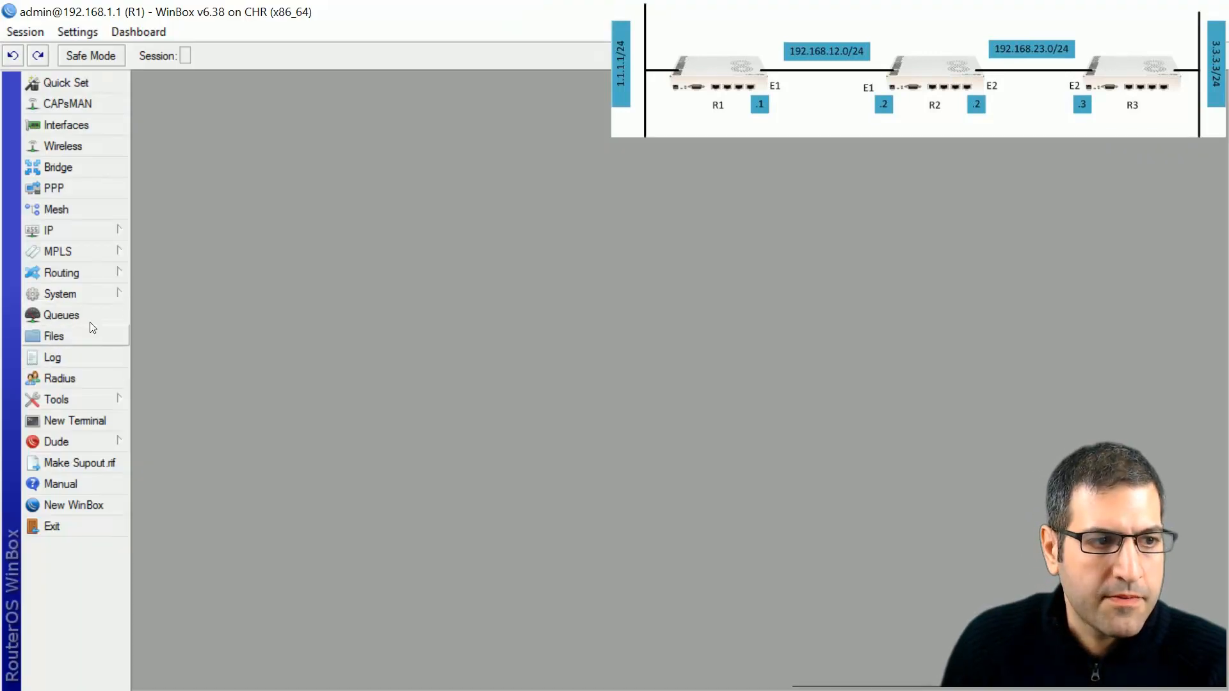
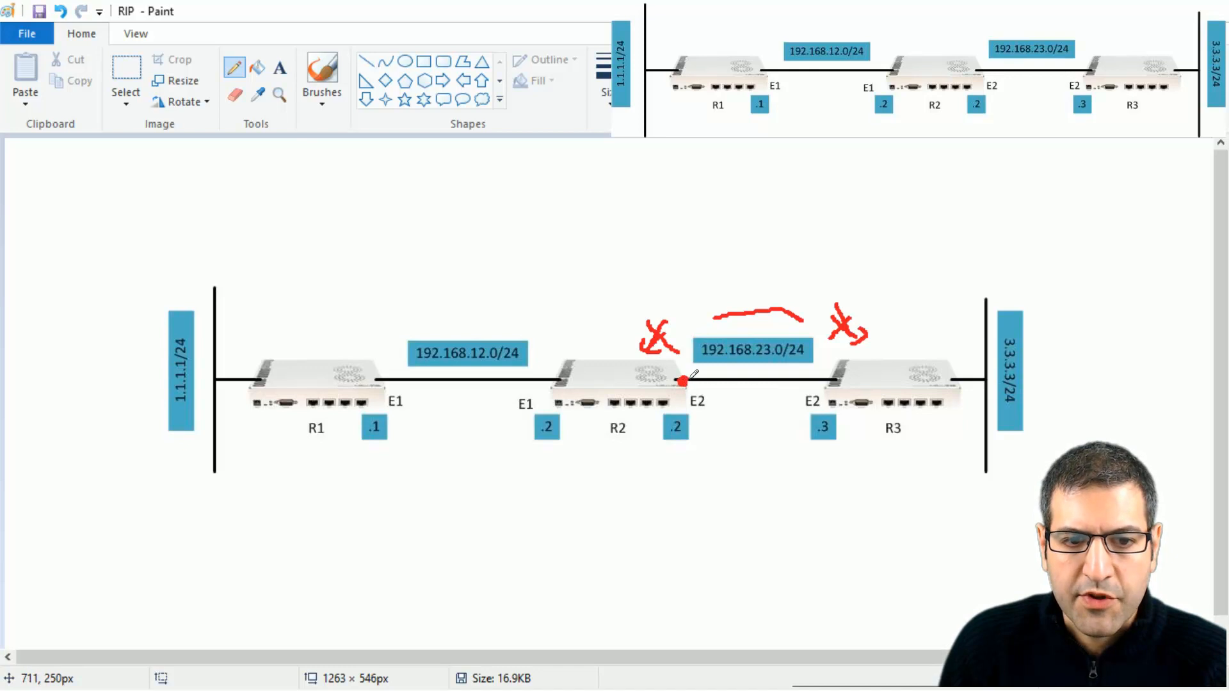
{"action": "left_click", "coordinate": [825, 381]}
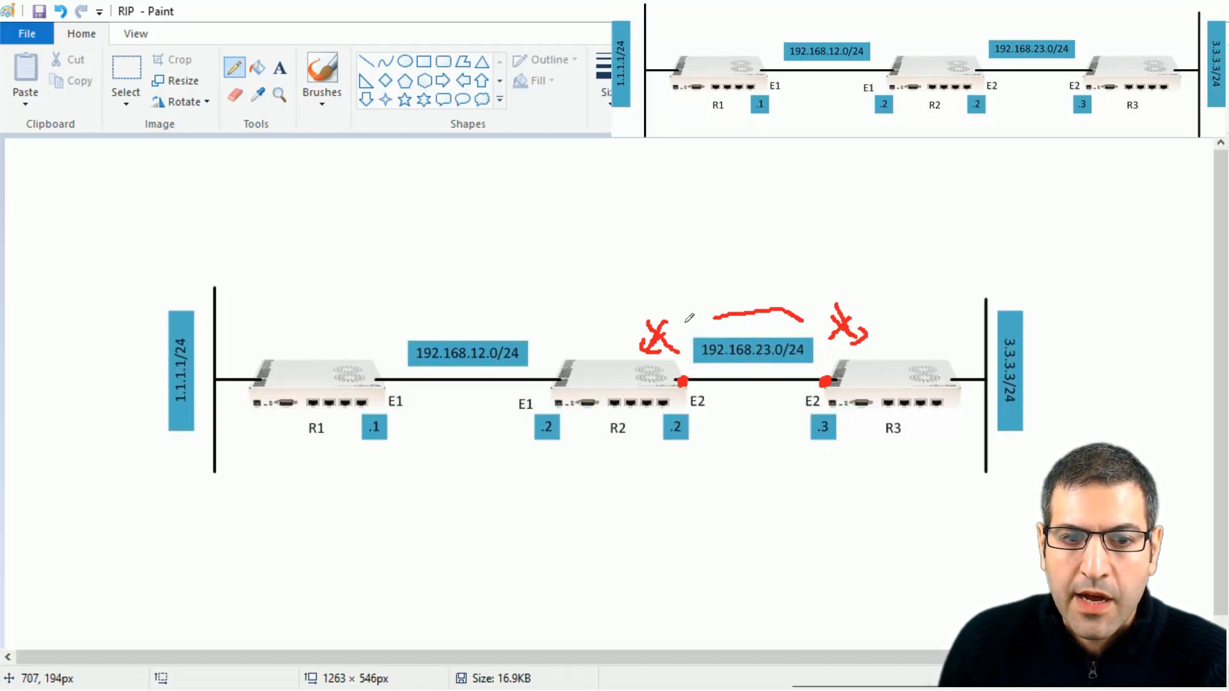
{"action": "left_click_drag", "start_coordinate": [706, 301], "coordinate": [645, 350]}
{"action": "left_click_drag", "start_coordinate": [890, 296], "coordinate": [846, 313]}
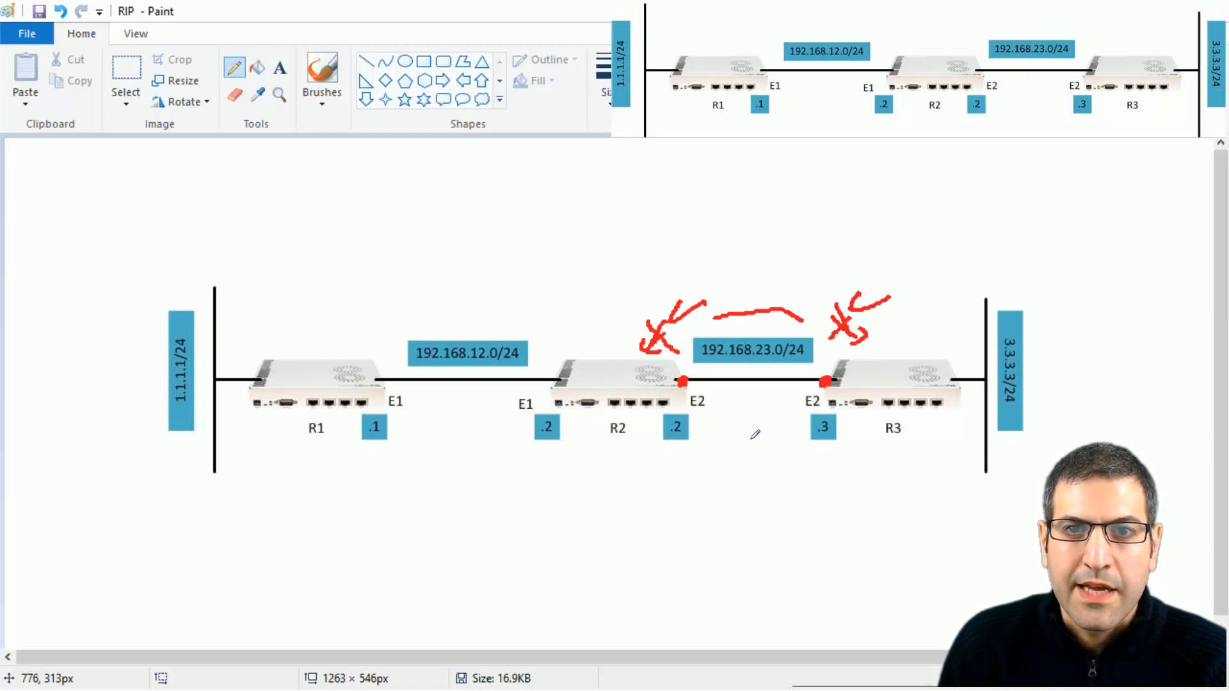
{"action": "mouse_move", "coordinate": [714, 403]}
{"action": "left_mouse_down"}
{"action": "mouse_move", "coordinate": [794, 404]}
{"action": "mouse_move", "coordinate": [795, 391]}
{"action": "mouse_move", "coordinate": [804, 402]}
{"action": "mouse_move", "coordinate": [740, 366]}
{"action": "mouse_move", "coordinate": [704, 398]}
{"action": "mouse_move", "coordinate": [733, 408]}
{"action": "left_mouse_up"}
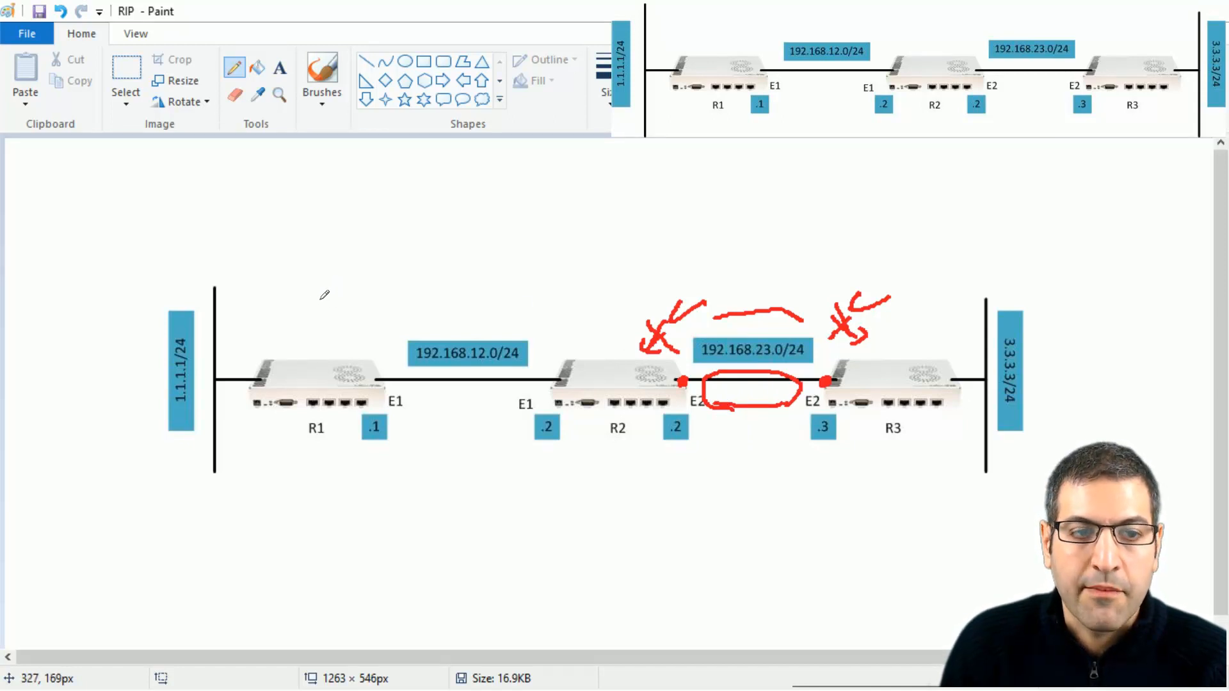
{"action": "mouse_move", "coordinate": [308, 291]}
{"action": "left_mouse_down"}
{"action": "mouse_move", "coordinate": [331, 315]}
{"action": "mouse_move", "coordinate": [356, 298]}
{"action": "left_mouse_up"}
{"action": "left_click", "coordinate": [344, 308]}
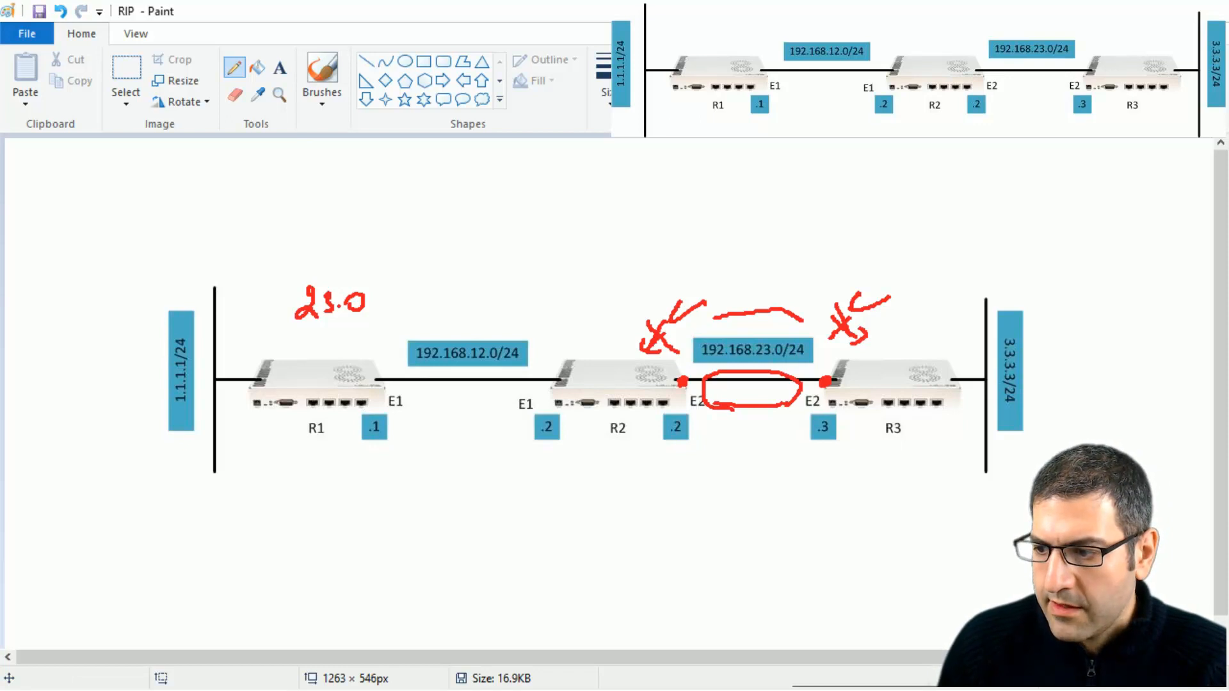
Switch to R2's WinBox session and disable the 192.168.23.0 entry in its RIP networks
{"action": "key", "text": "alt+Tab"}
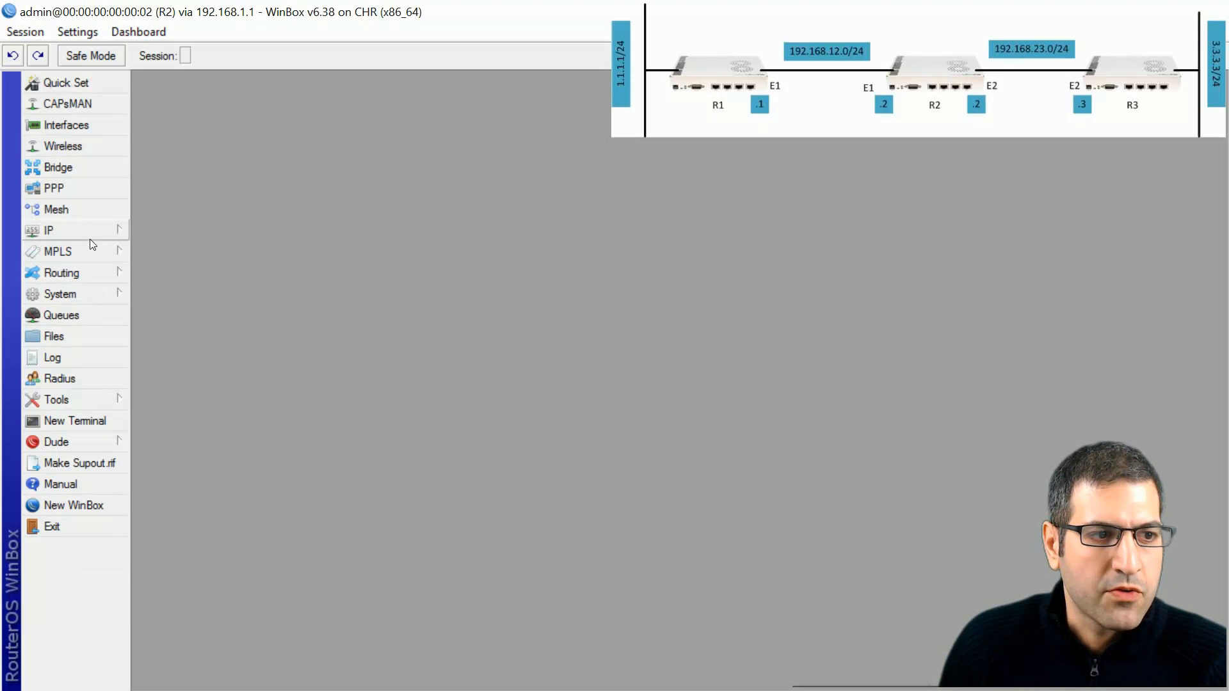
{"action": "left_click", "coordinate": [90, 272]}
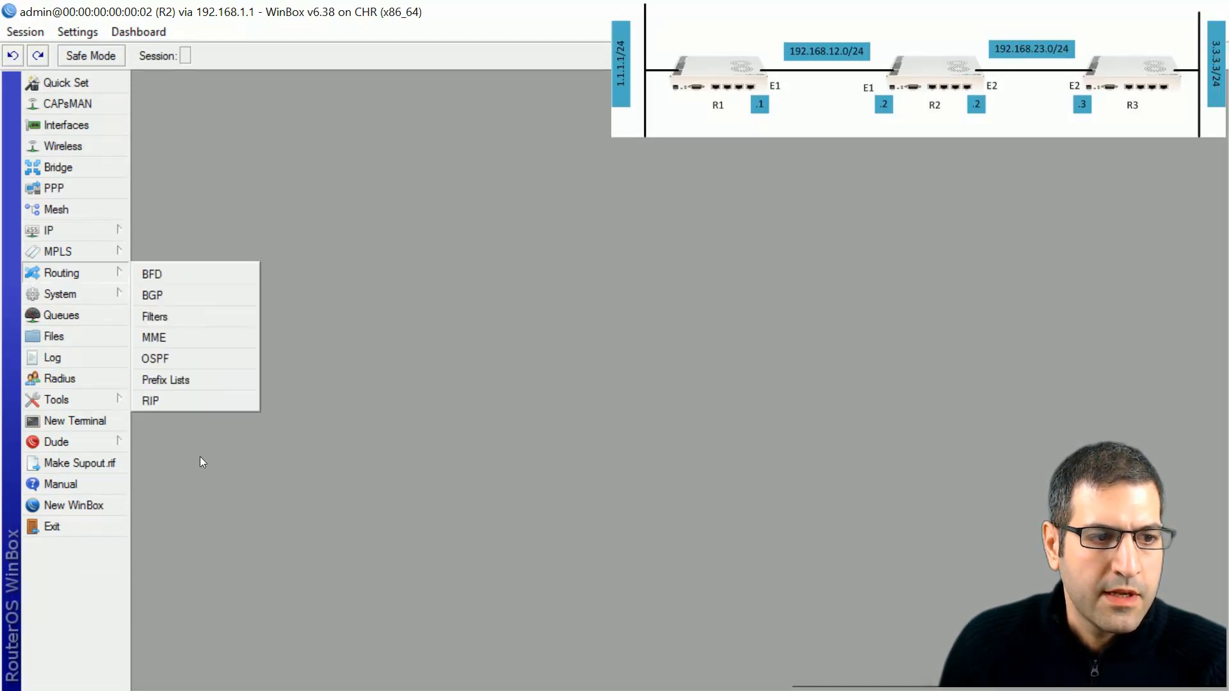
{"action": "left_click", "coordinate": [167, 400]}
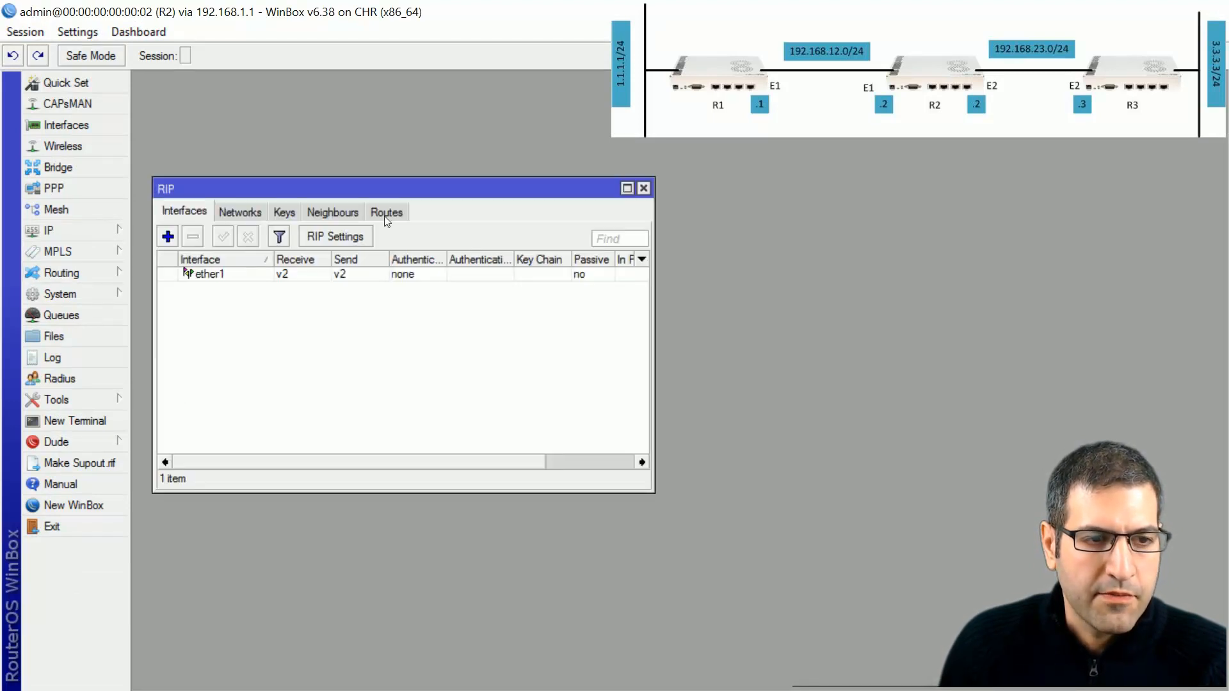
{"action": "left_click", "coordinate": [241, 212]}
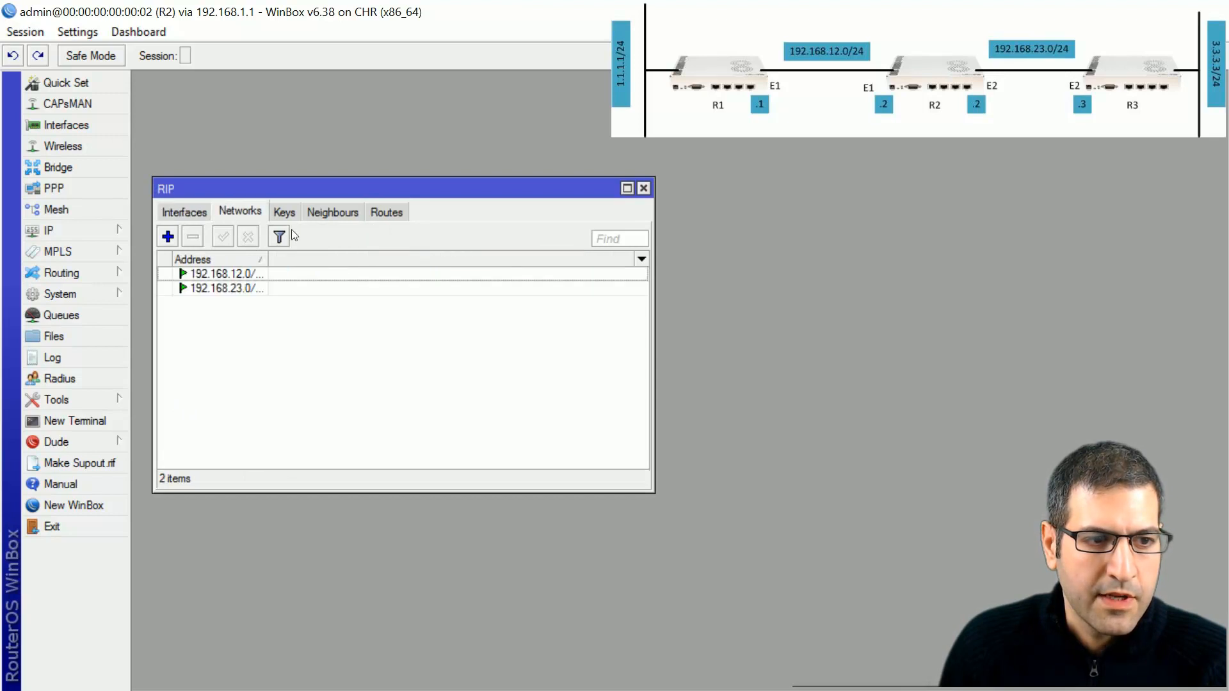
{"action": "left_click", "coordinate": [237, 288]}
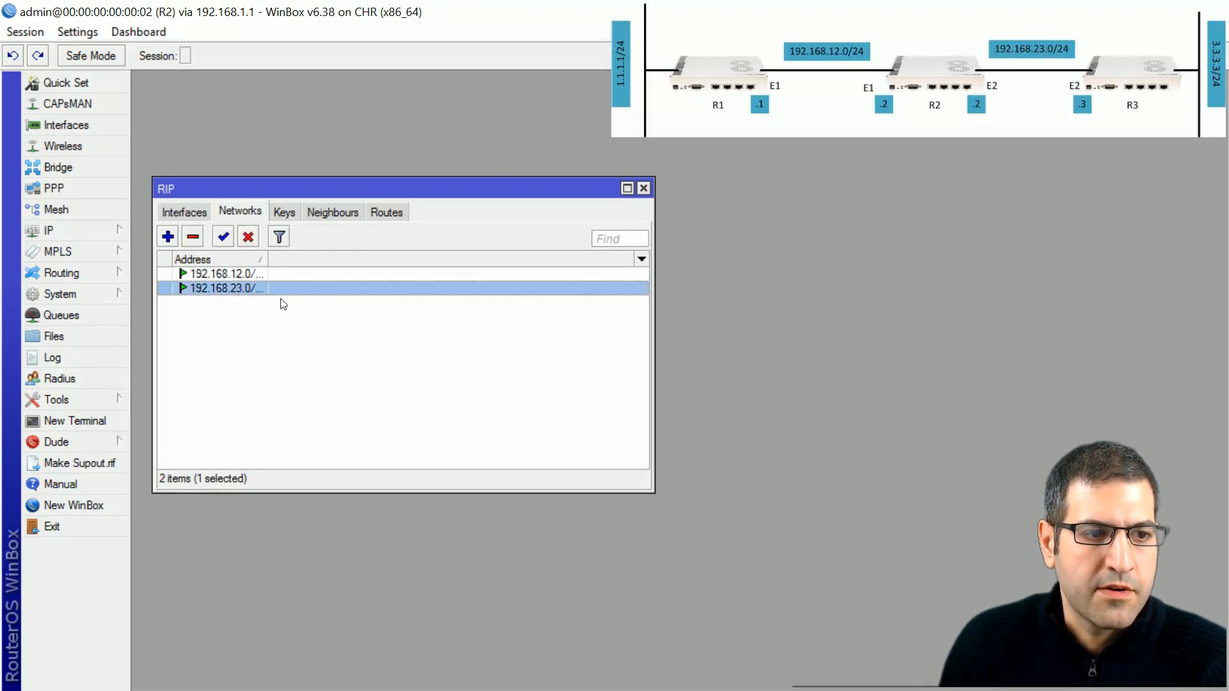
{"action": "left_click", "coordinate": [252, 236]}
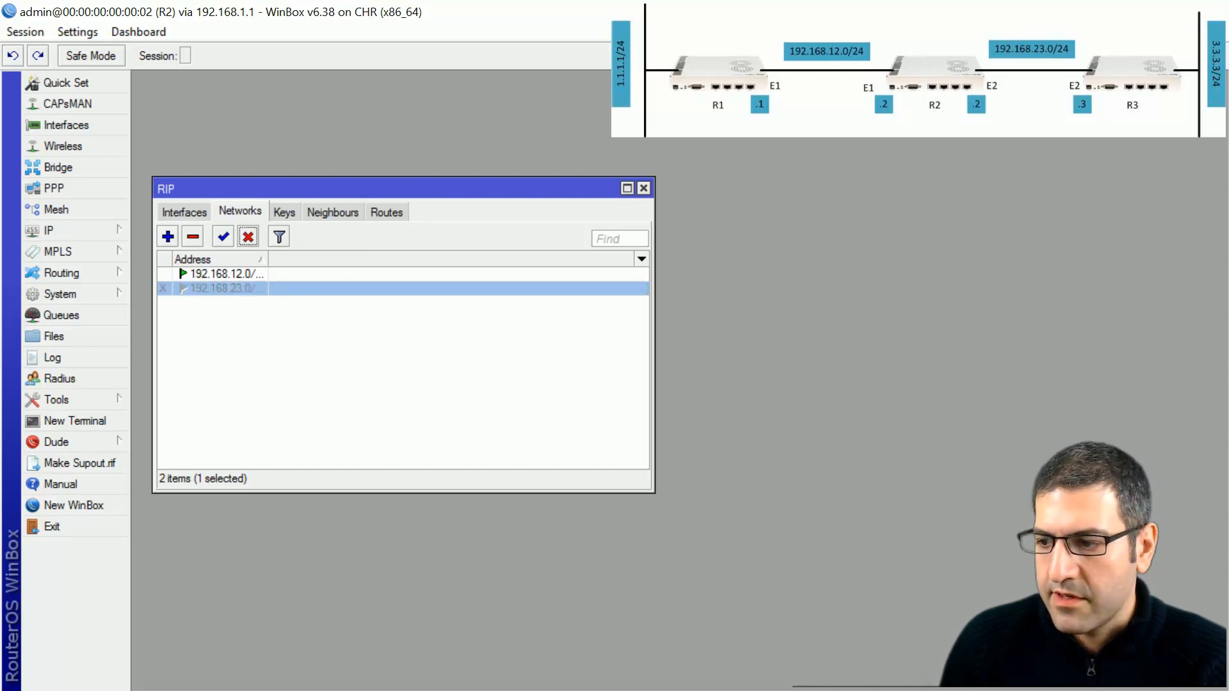
Switch to R3's WinBox session and disable the 192.168.23.0 entry in its RIP networks
{"action": "key", "text": "alt+Tab"}
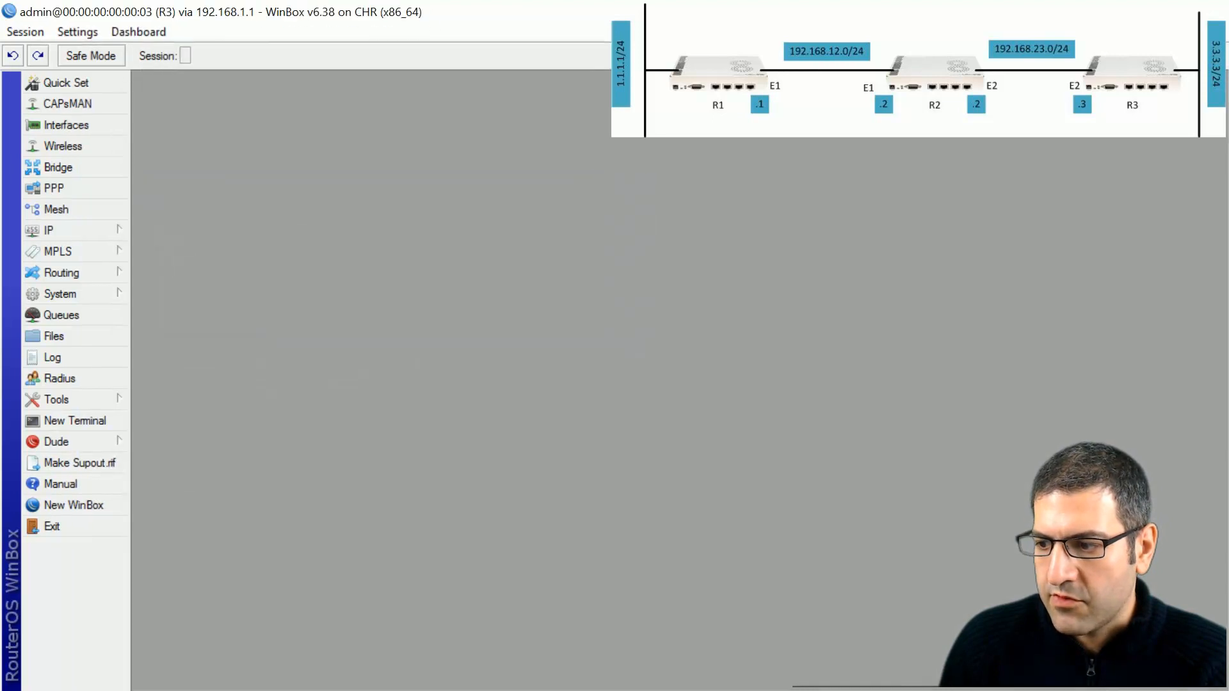
{"action": "left_click", "coordinate": [99, 272]}
{"action": "left_click", "coordinate": [205, 402]}
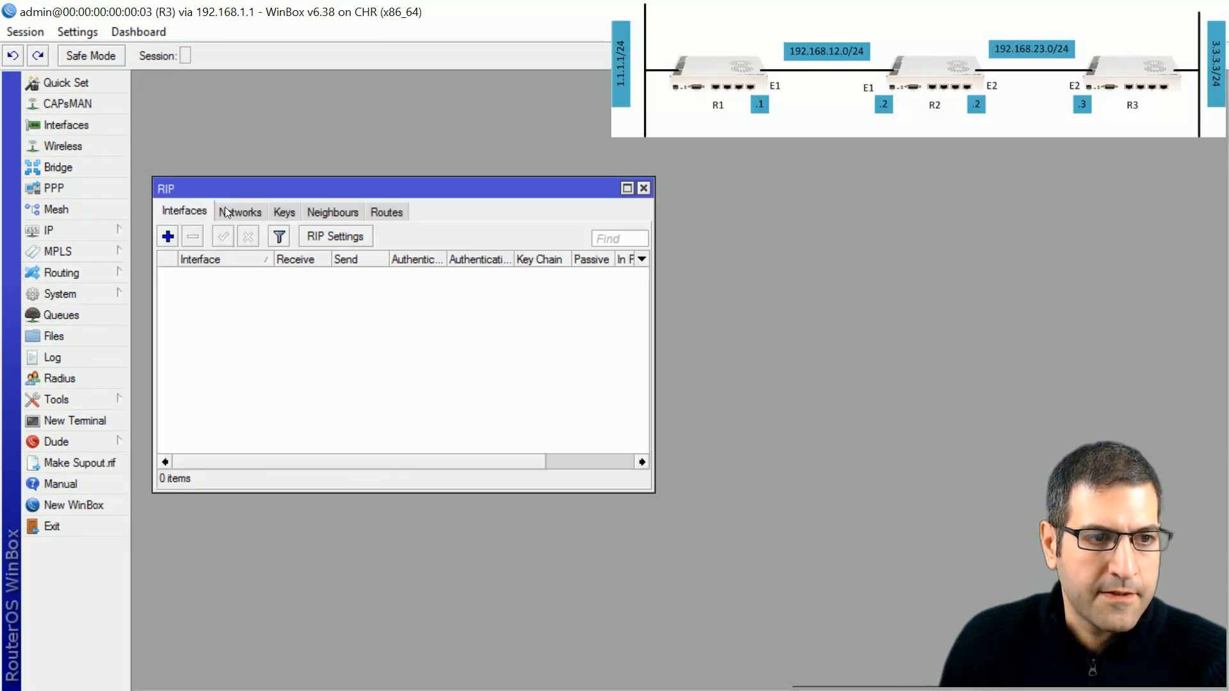
{"action": "left_click", "coordinate": [225, 210]}
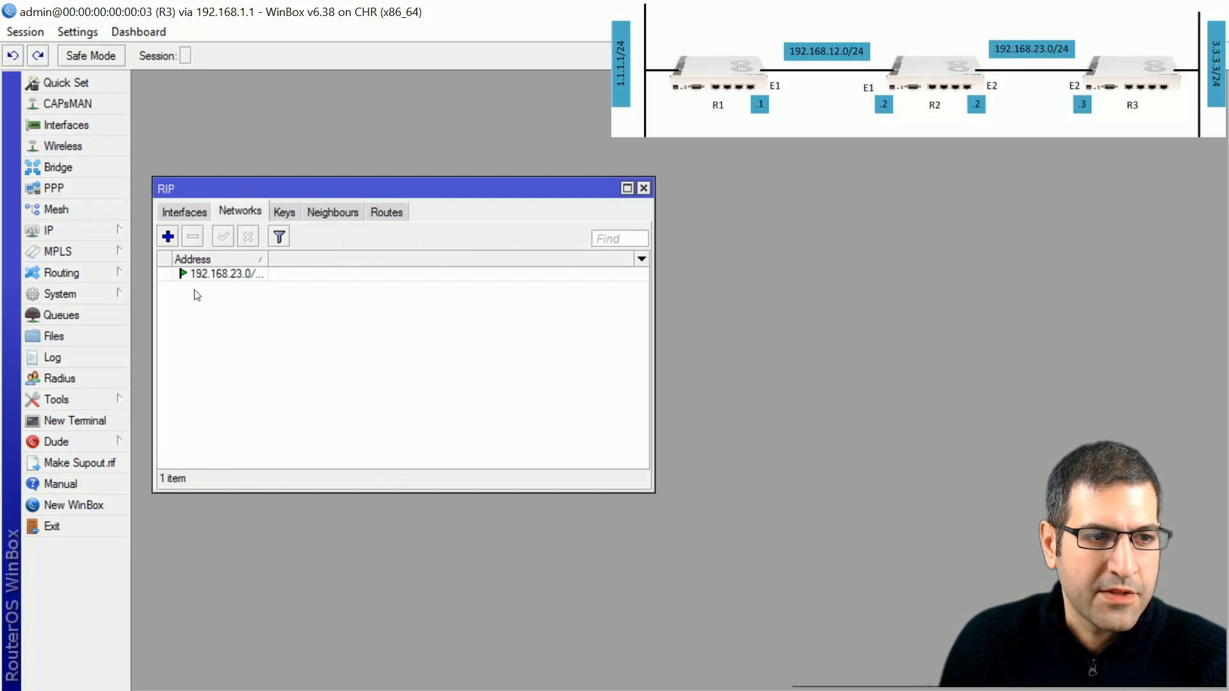
{"action": "left_click", "coordinate": [243, 275]}
{"action": "left_click", "coordinate": [254, 236]}
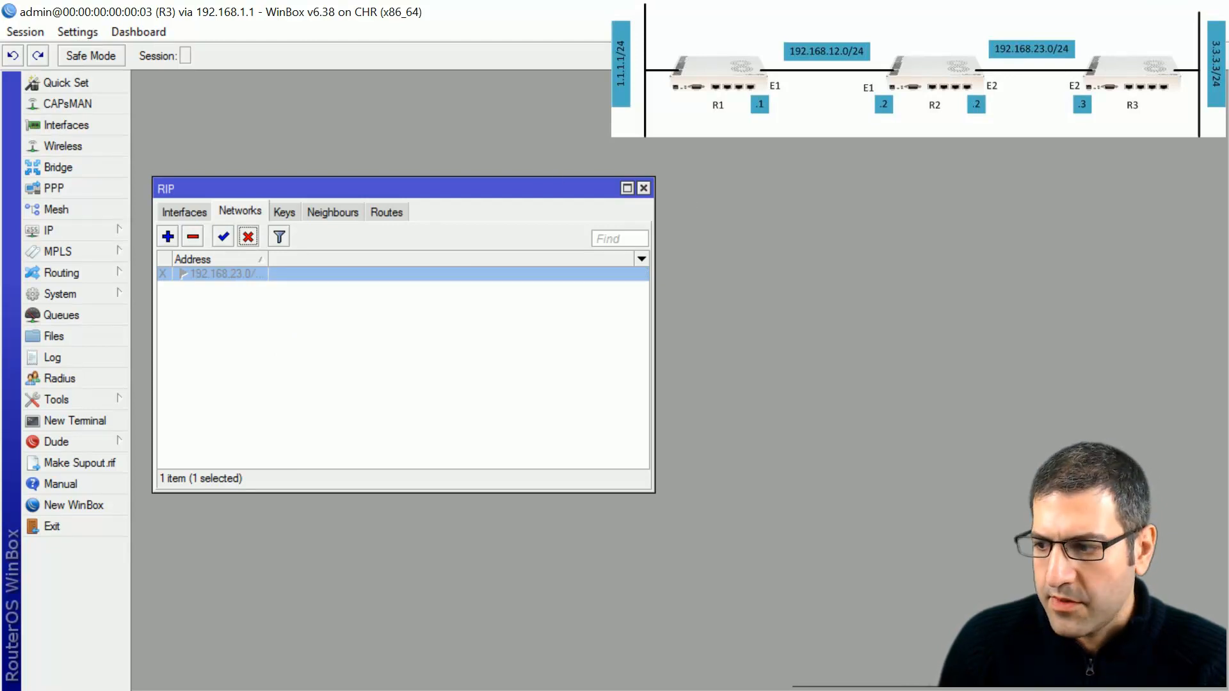
Switch to the Lab10 slide in PowerPoint and draw a red check mark beside task 4 with the Pen tool
{"action": "key", "text": "alt+Tab"}
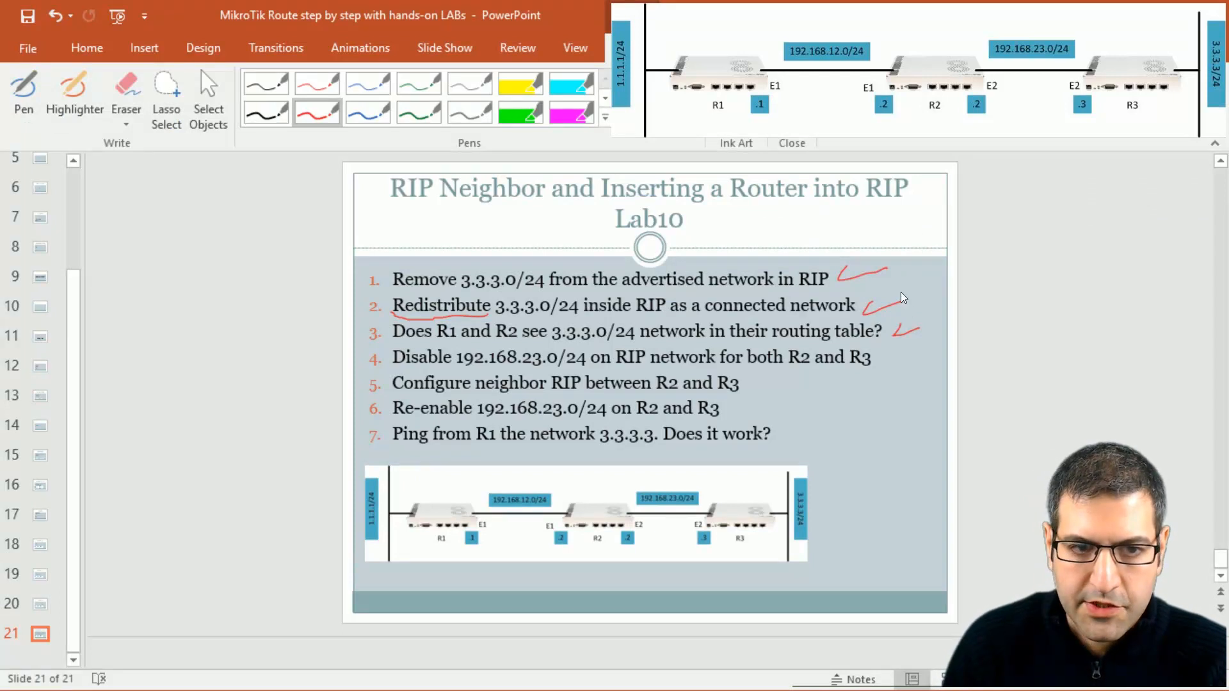
{"action": "left_click", "coordinate": [24, 96]}
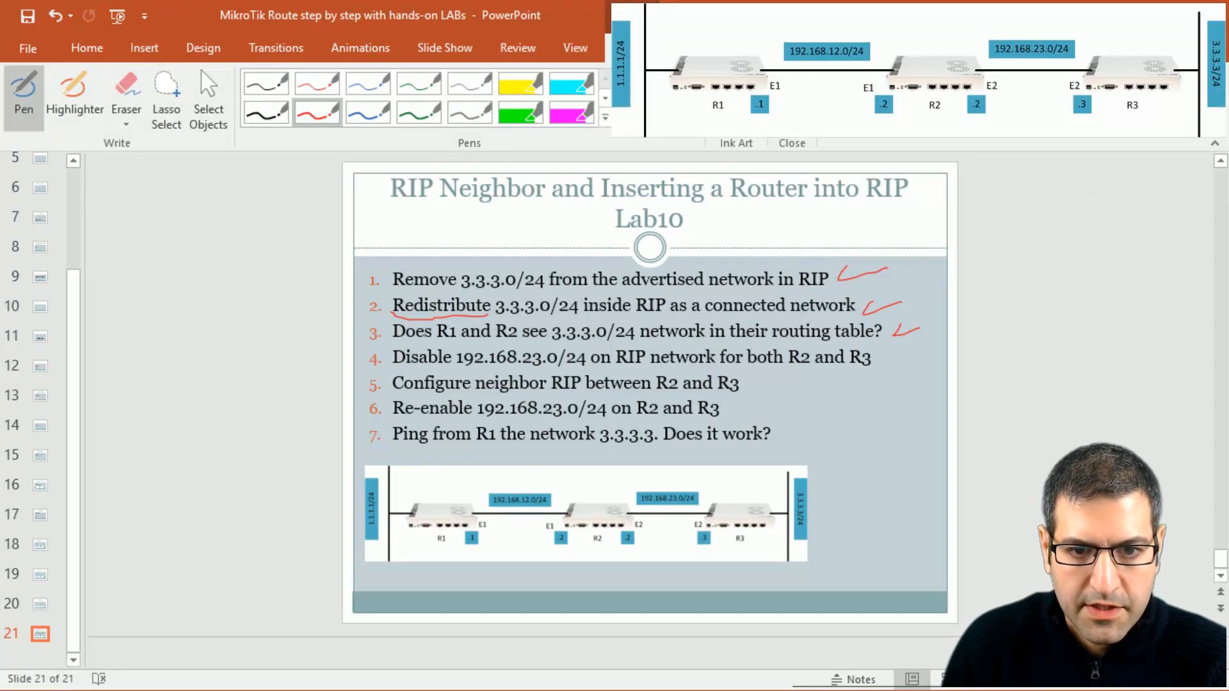
{"action": "left_click_drag", "start_coordinate": [886, 354], "coordinate": [935, 355]}
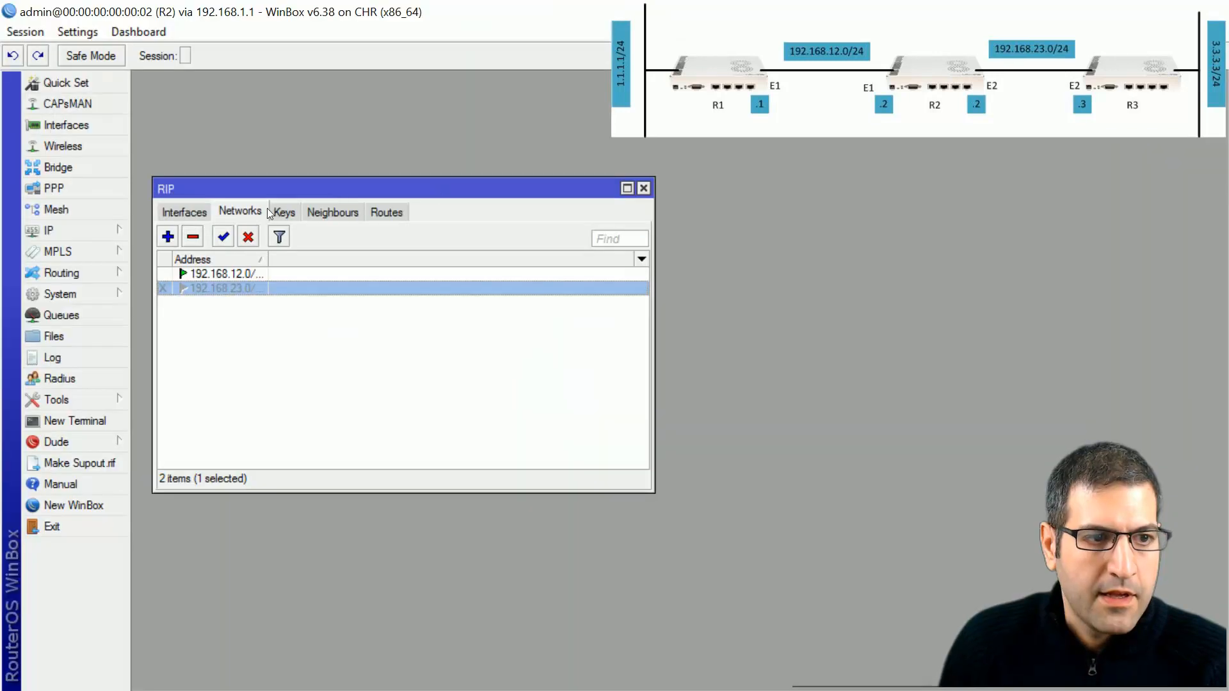
Add a RIP neighbour with address 192.168.23.3 on R2
{"action": "left_click", "coordinate": [345, 218]}
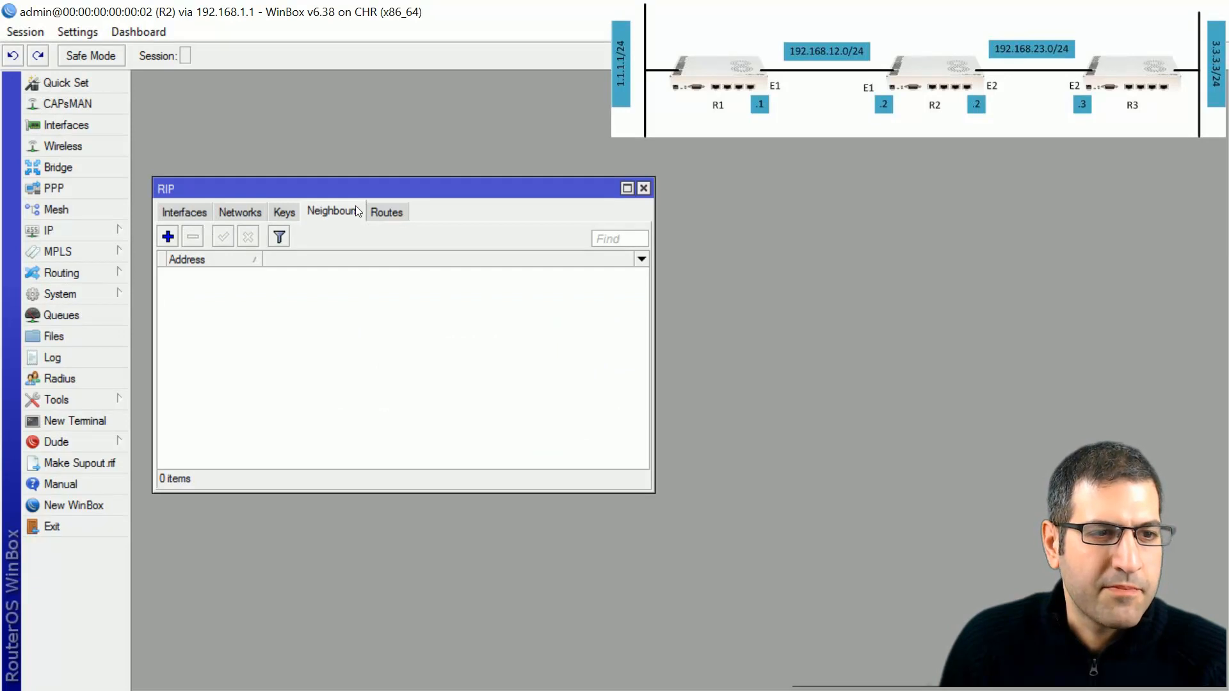
{"action": "left_click", "coordinate": [177, 235]}
{"action": "left_click_drag", "start_coordinate": [656, 296], "coordinate": [347, 305]}
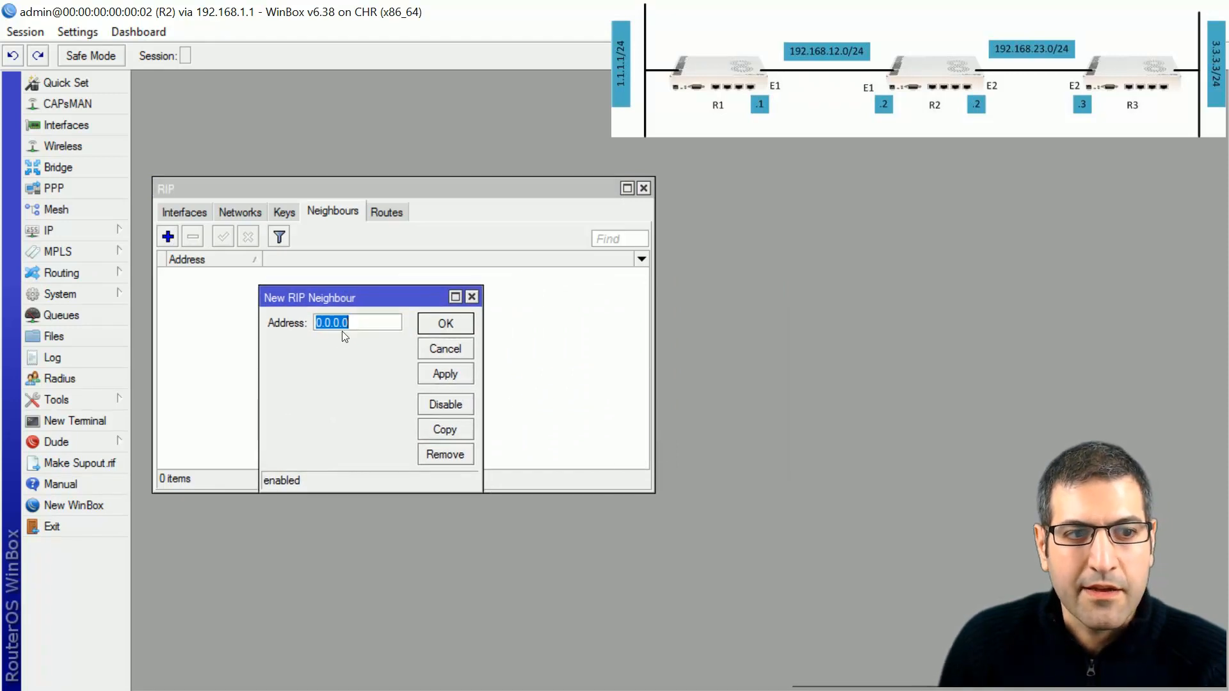
{"action": "type", "text": "192"}
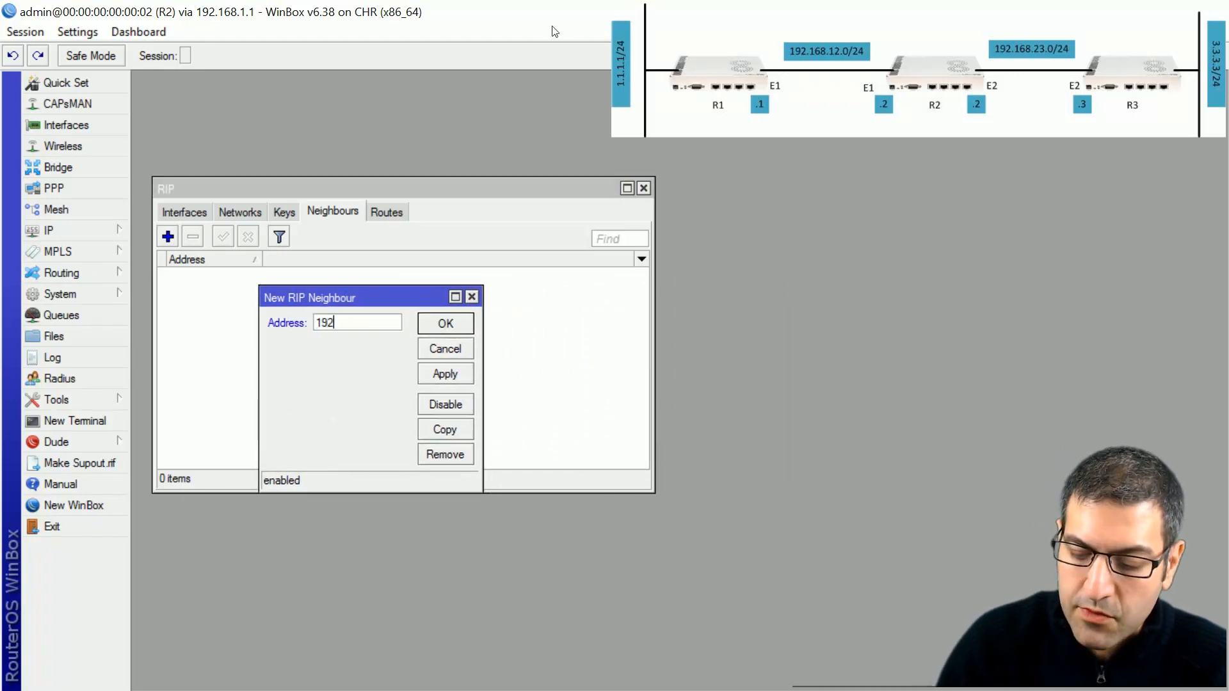
{"action": "type", "text": ".168.23.3"}
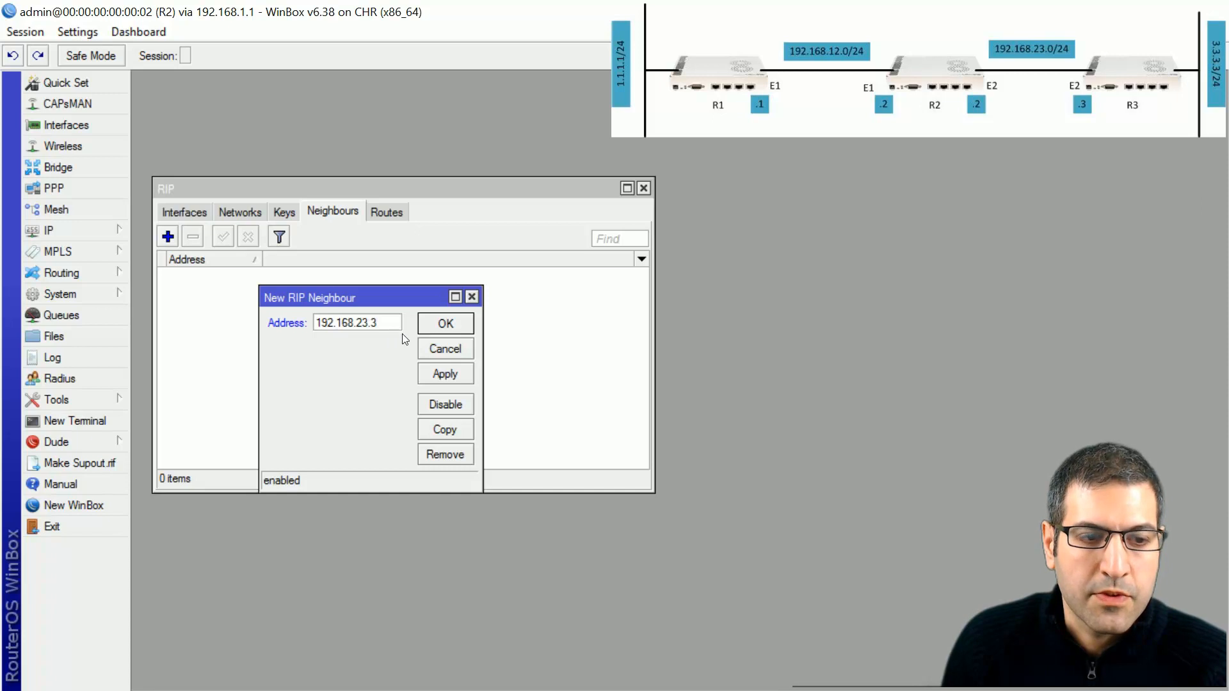
{"action": "left_click", "coordinate": [444, 323]}
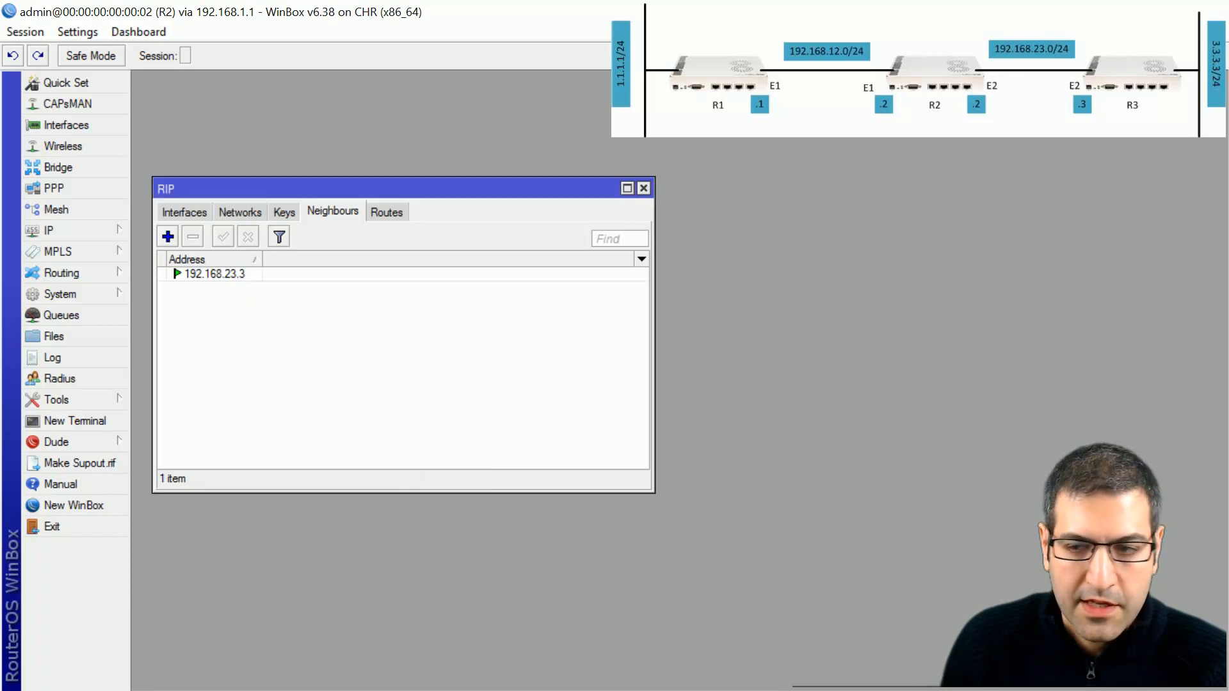
Switch to R3's WinBox session and add a RIP neighbour with address 192.168.23.2
{"action": "key", "text": "alt+Tab"}
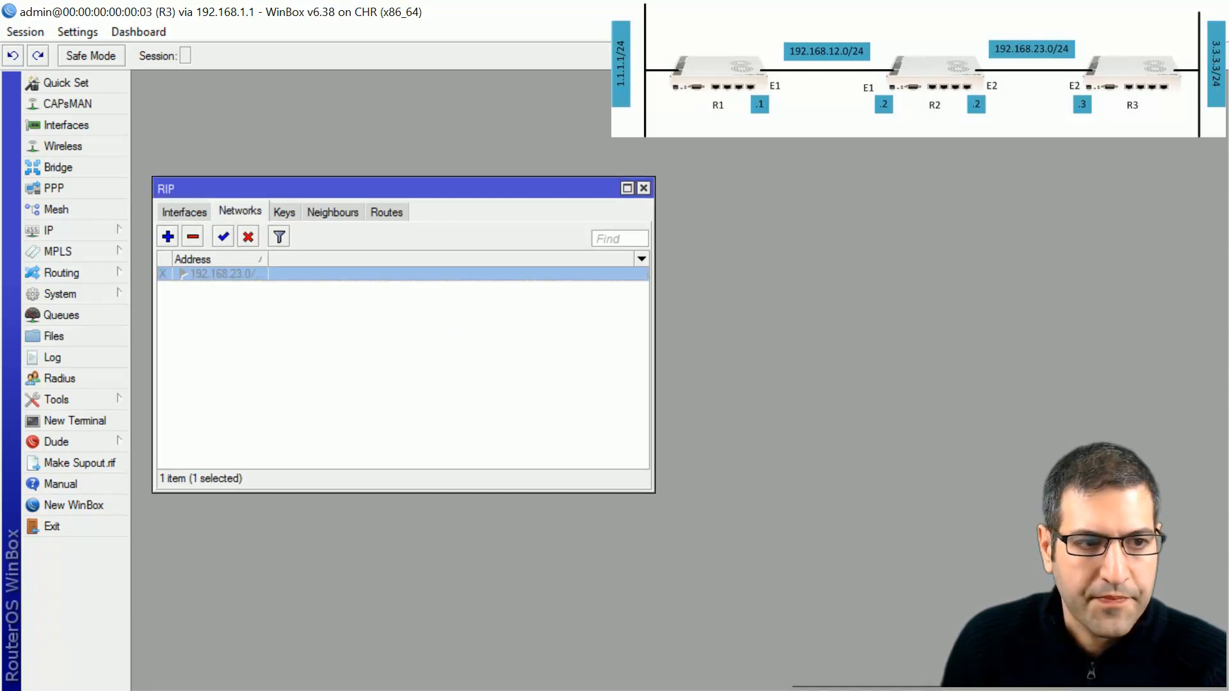
{"action": "left_click", "coordinate": [332, 212]}
{"action": "left_click", "coordinate": [168, 237]}
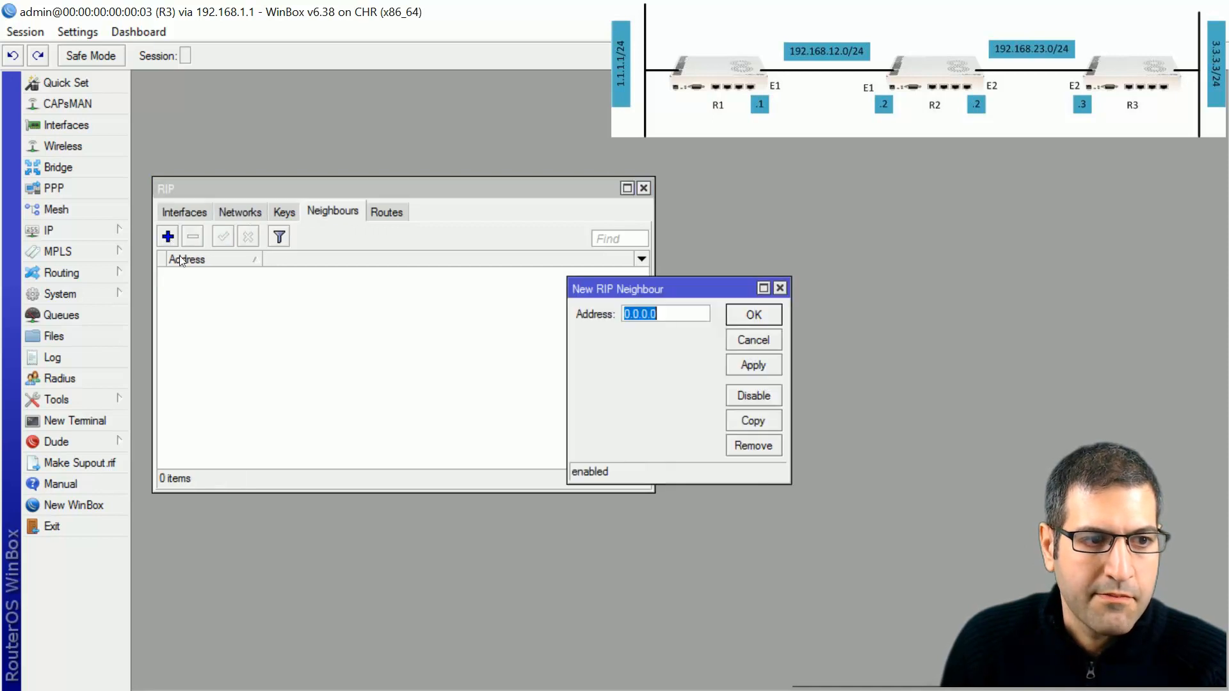
{"action": "type", "text": "192.168.23.2"}
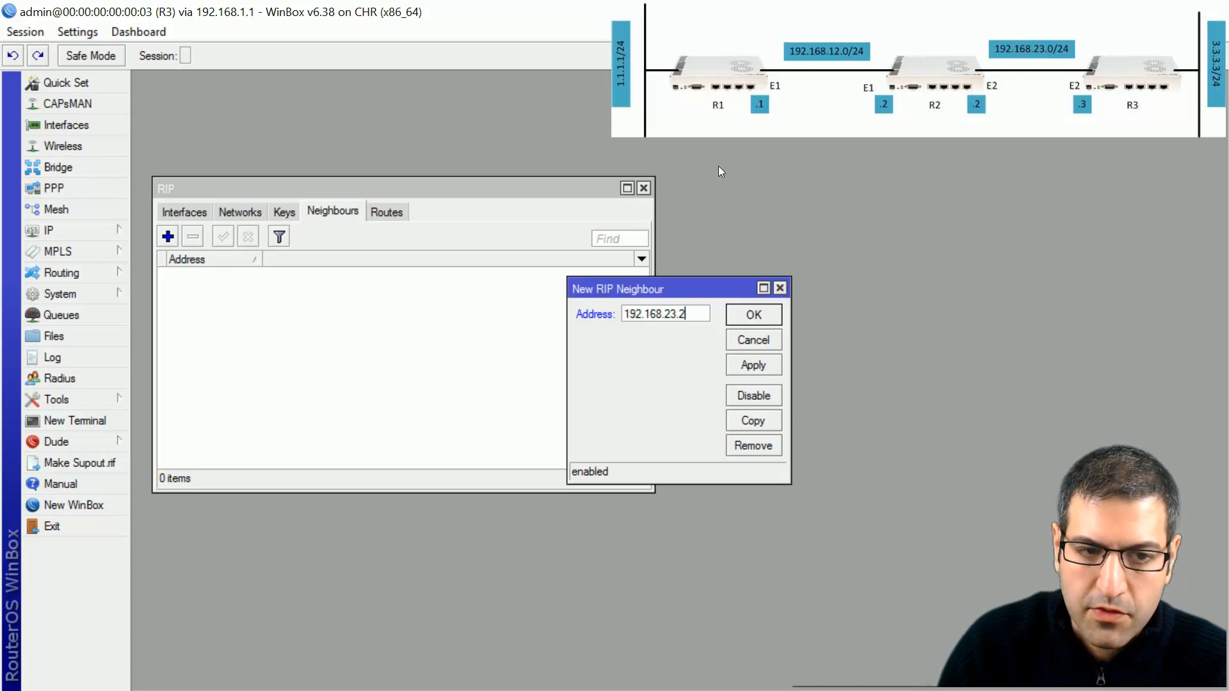
{"action": "left_click", "coordinate": [777, 318]}
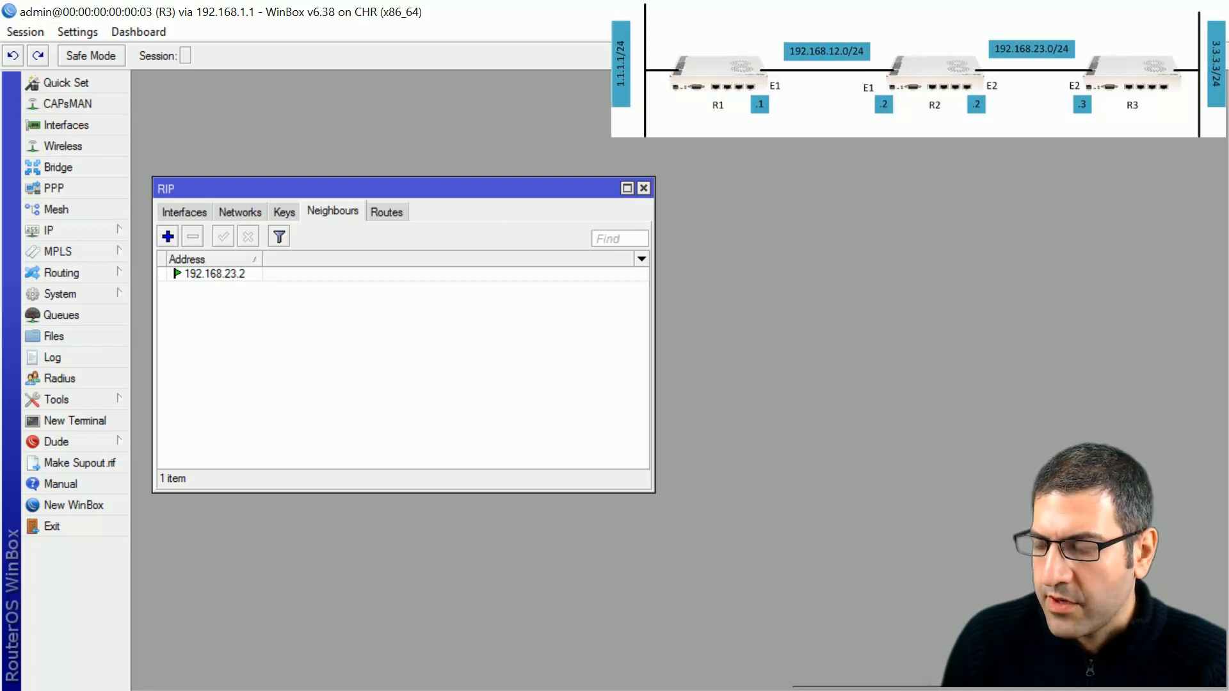
Switch to the Lab10 slide in PowerPoint and draw a red check mark beside task 5
{"action": "key", "text": "alt+Tab"}
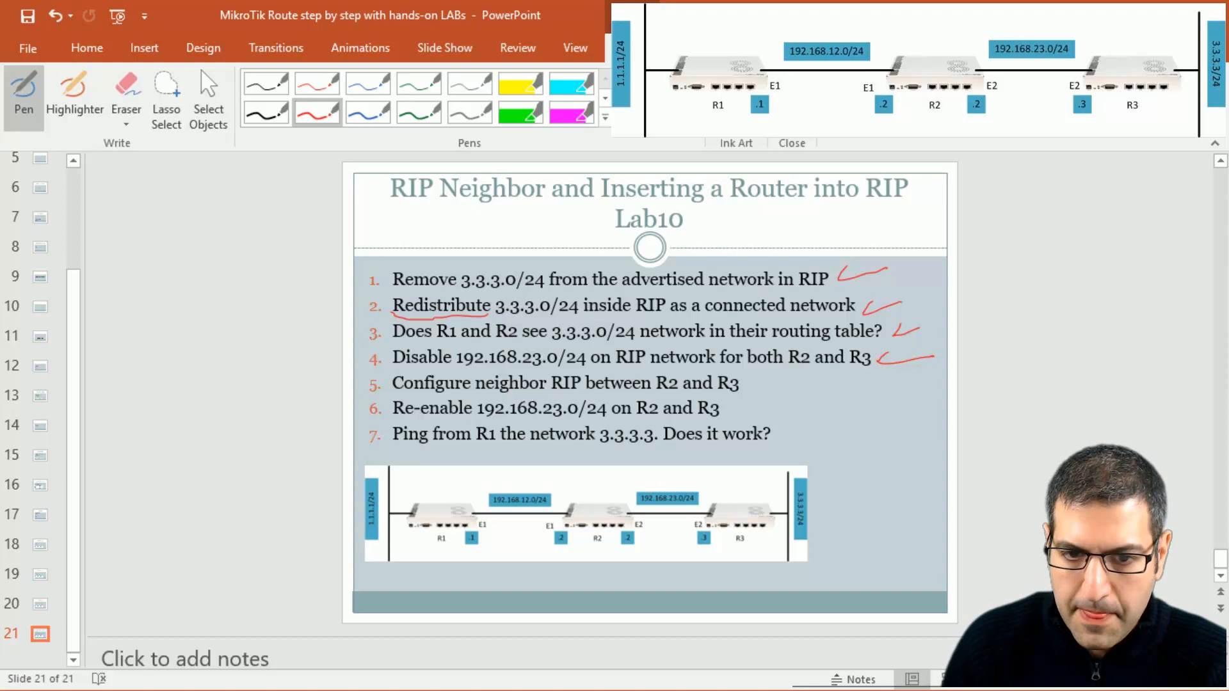
{"action": "left_click_drag", "start_coordinate": [754, 388], "coordinate": [805, 375]}
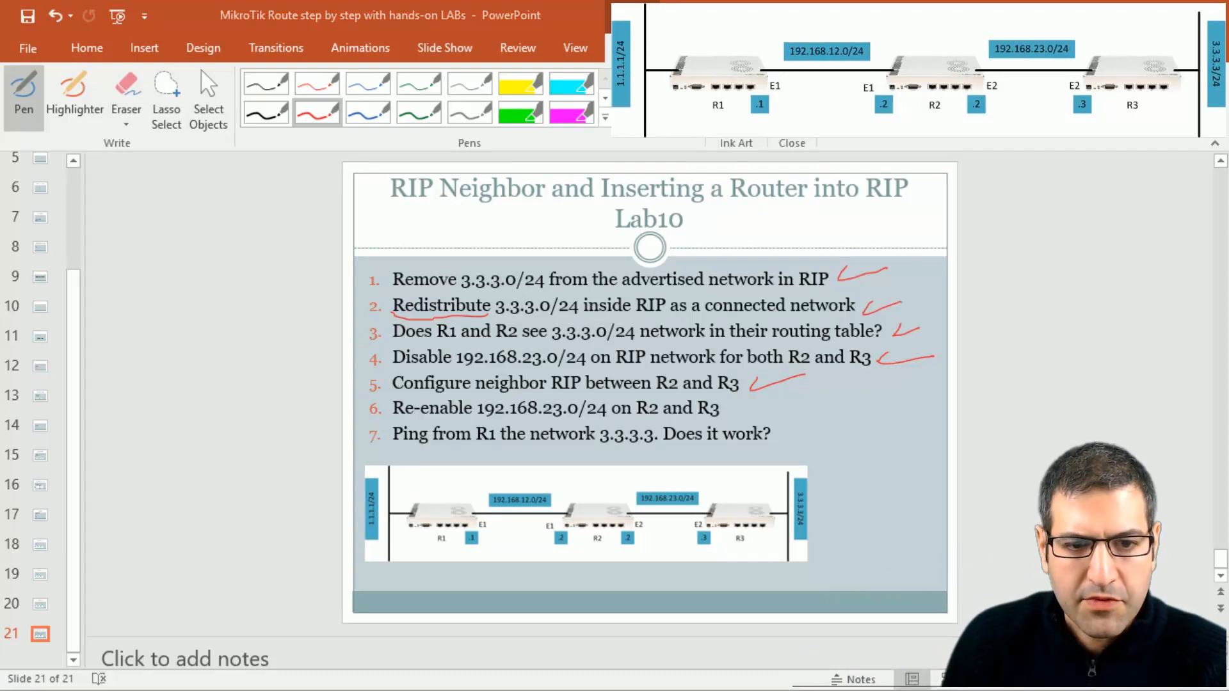
Switch to R1's WinBox session and examine its RIP routes, looking at the 3.3.3.0/24 entry
{"action": "key", "text": "alt+Tab"}
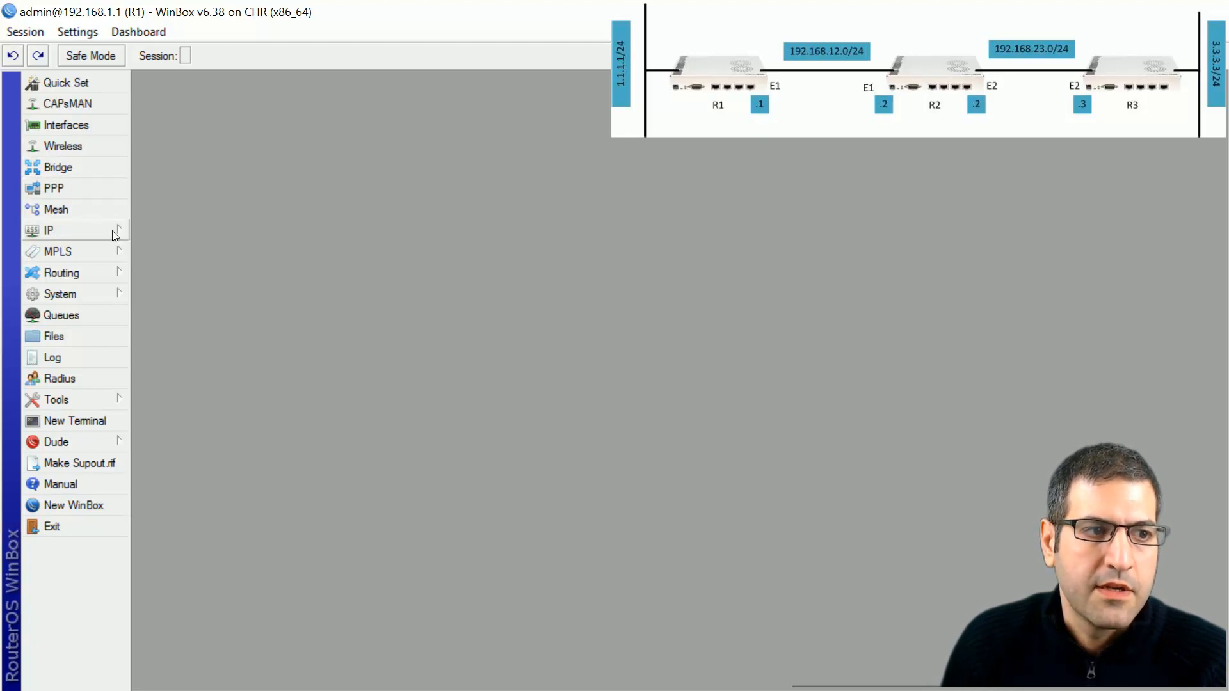
{"action": "left_click", "coordinate": [110, 270]}
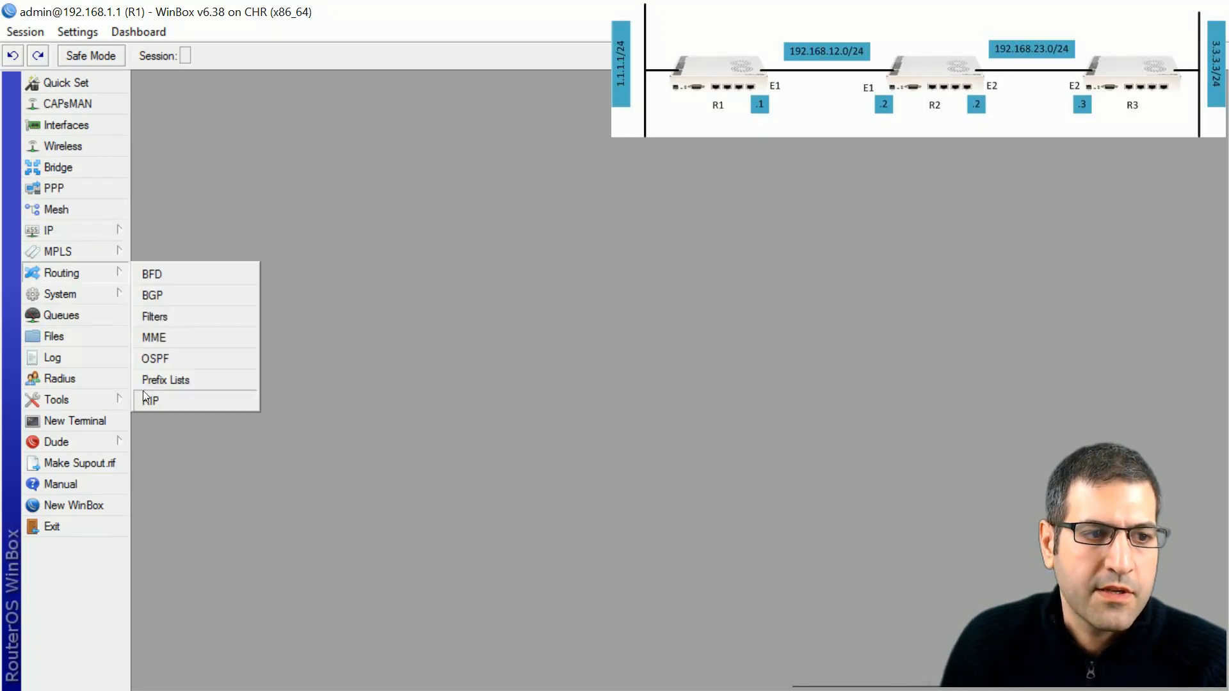
{"action": "left_click", "coordinate": [163, 406]}
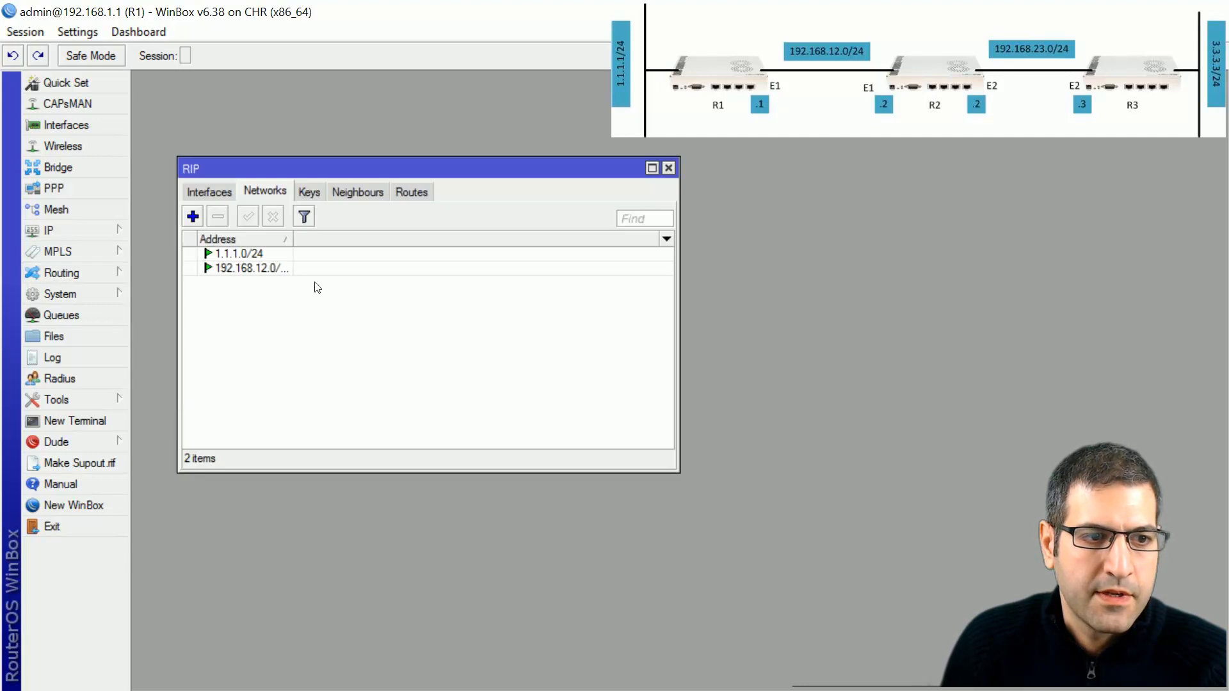
{"action": "left_click", "coordinate": [415, 197]}
{"action": "left_click_drag", "start_coordinate": [420, 177], "coordinate": [400, 136]}
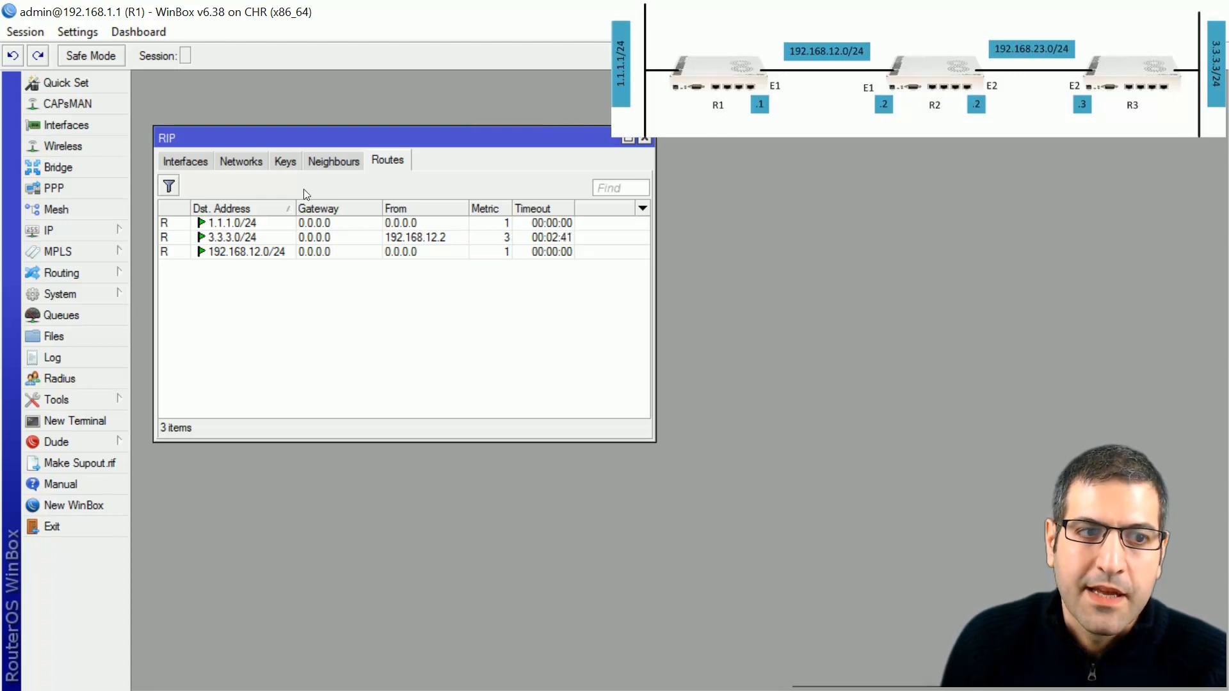
{"action": "left_click", "coordinate": [232, 238]}
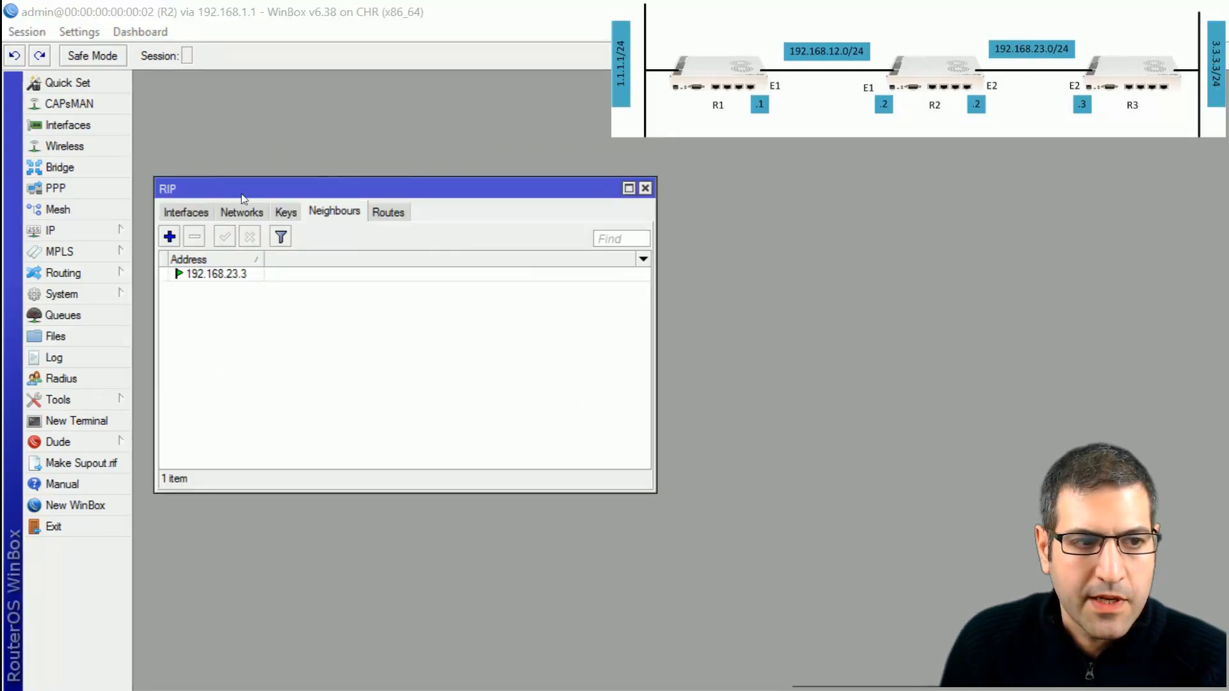
Re-enable the 192.168.23.0 entry in the RIP networks of R2 and of R3, using their WinBox sessions
{"action": "left_click", "coordinate": [224, 214]}
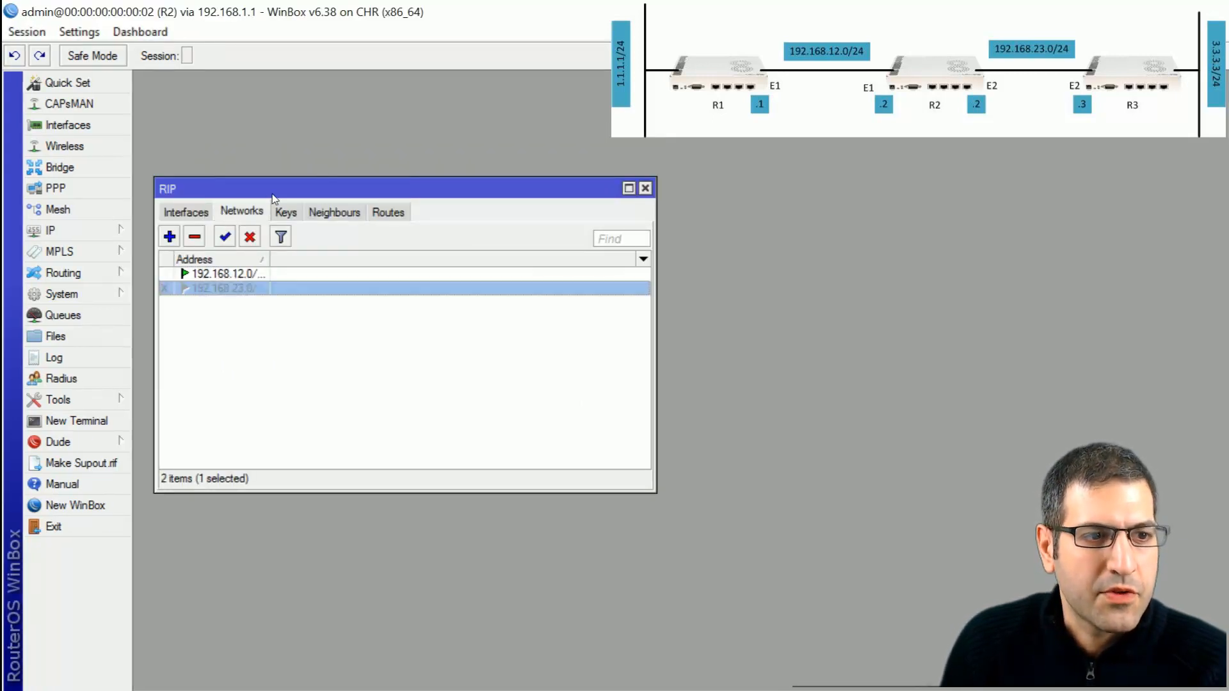
{"action": "left_click", "coordinate": [226, 236]}
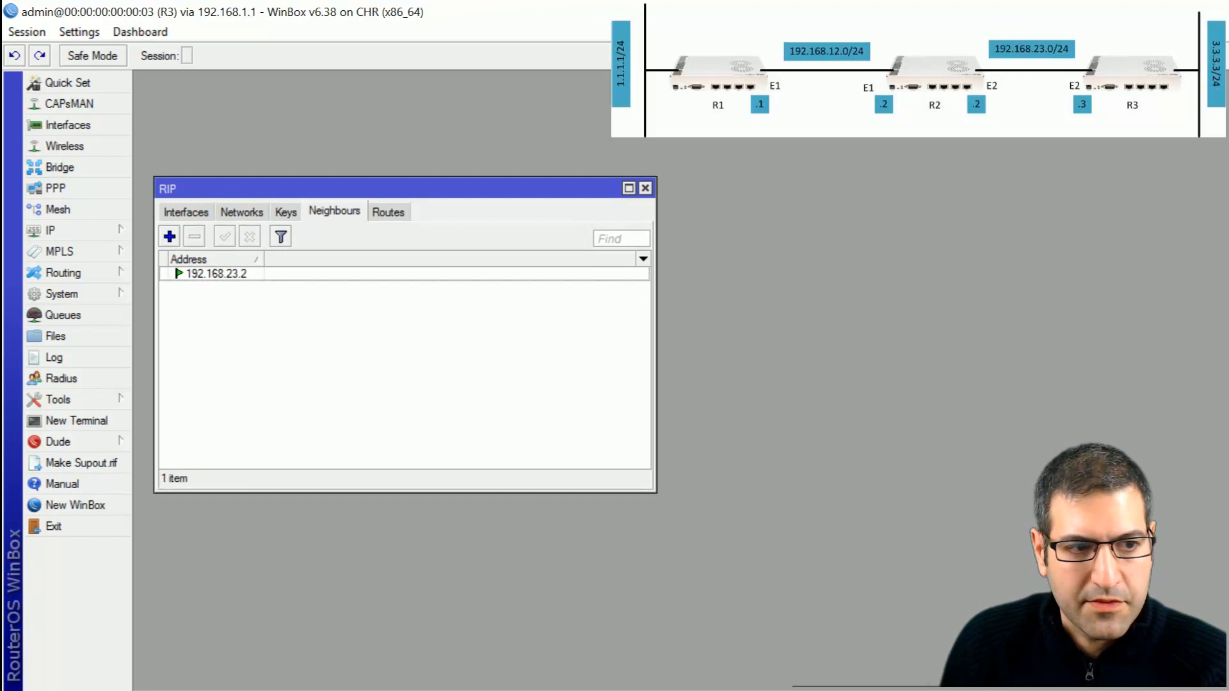
{"action": "left_click", "coordinate": [255, 217]}
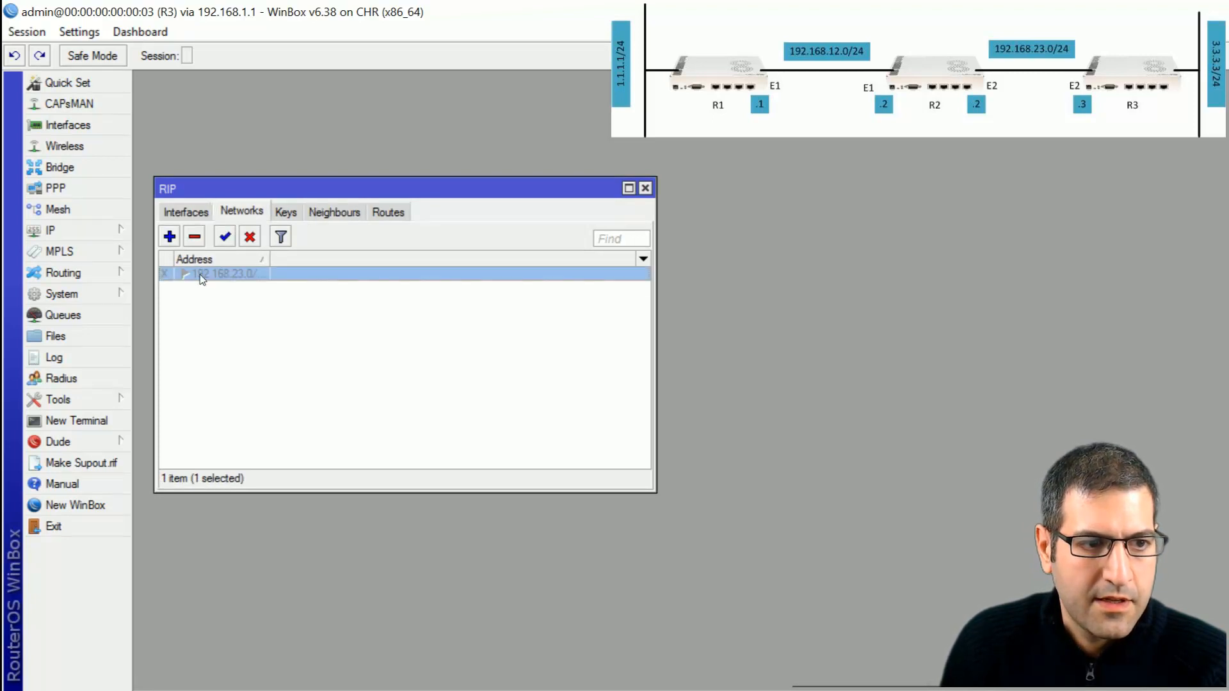
{"action": "left_click", "coordinate": [225, 237]}
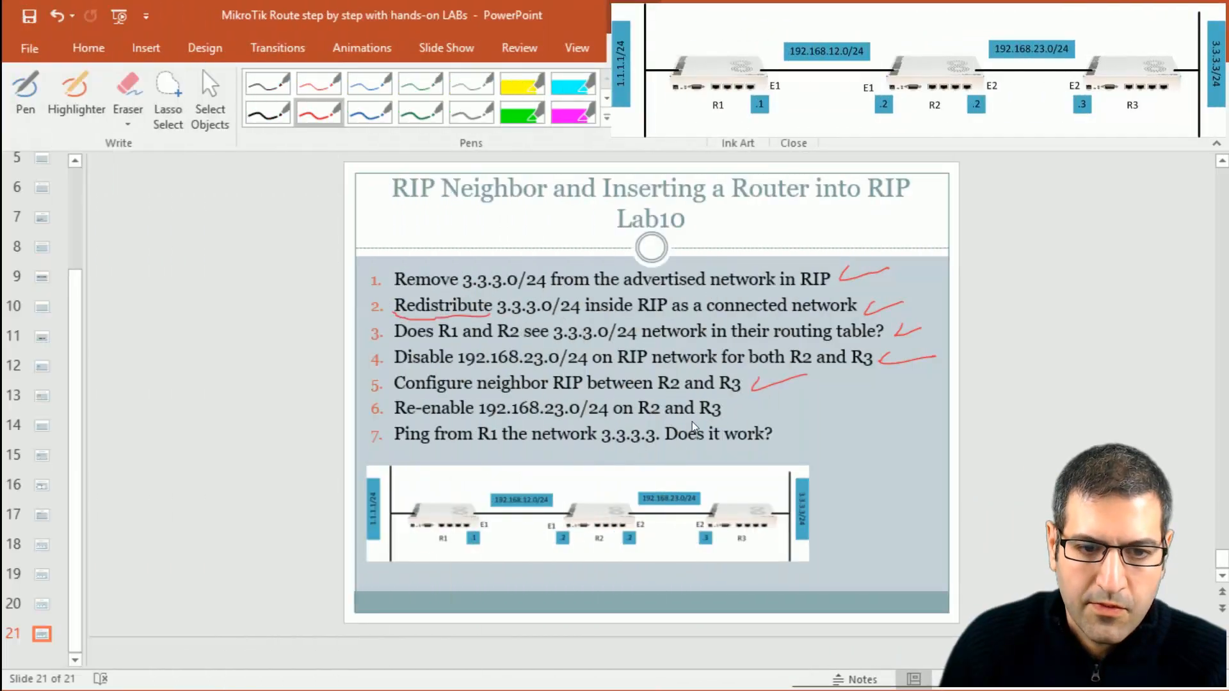
Switch to the Lab10 slide in PowerPoint and draw a red check mark beside task 6 with the Pen tool
{"action": "left_click", "coordinate": [11, 91]}
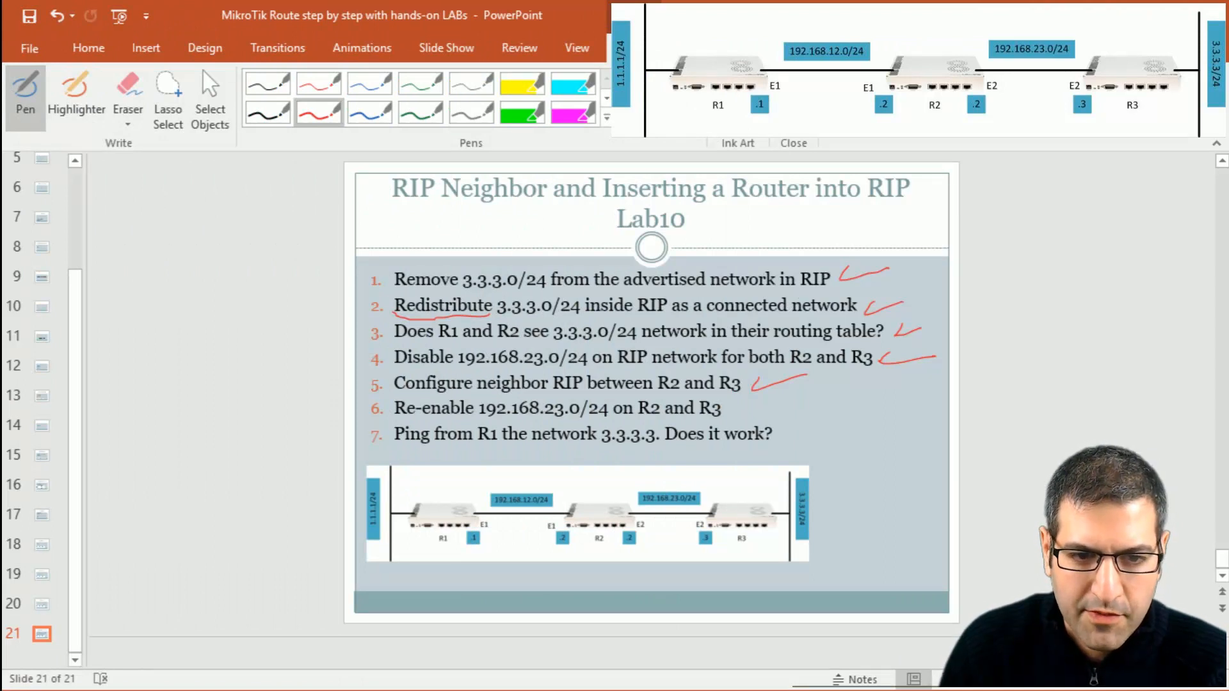
{"action": "left_click_drag", "start_coordinate": [731, 404], "coordinate": [775, 400]}
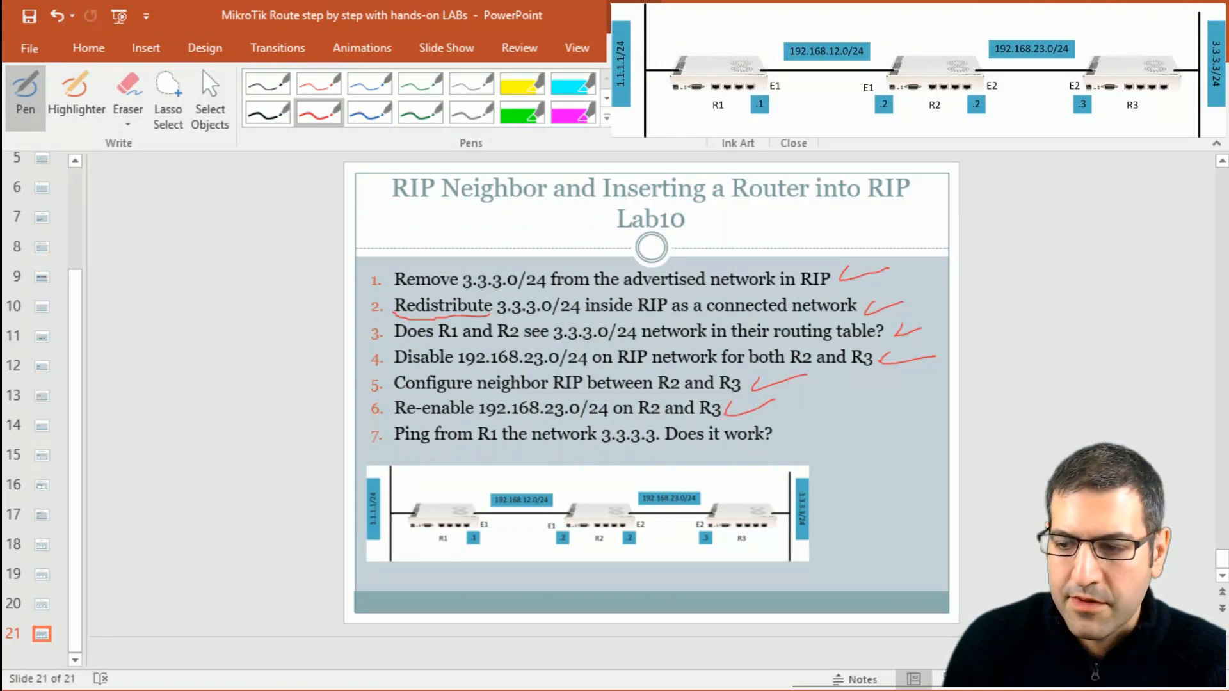